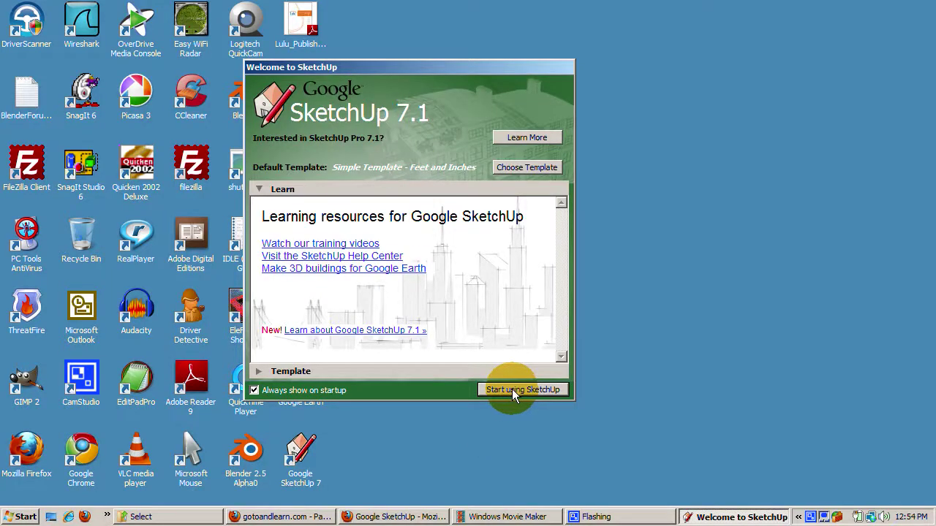
Step: Dismiss the Welcome to SketchUp 7.1 screen and start a new model
click(512, 388)
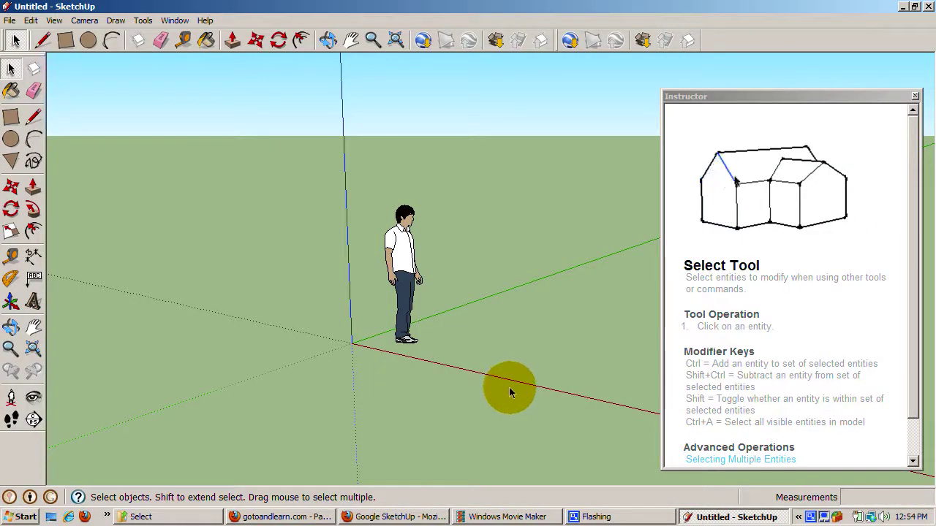
Step: Look over the Window menu without choosing anything, then activate the Move tool
click(175, 20)
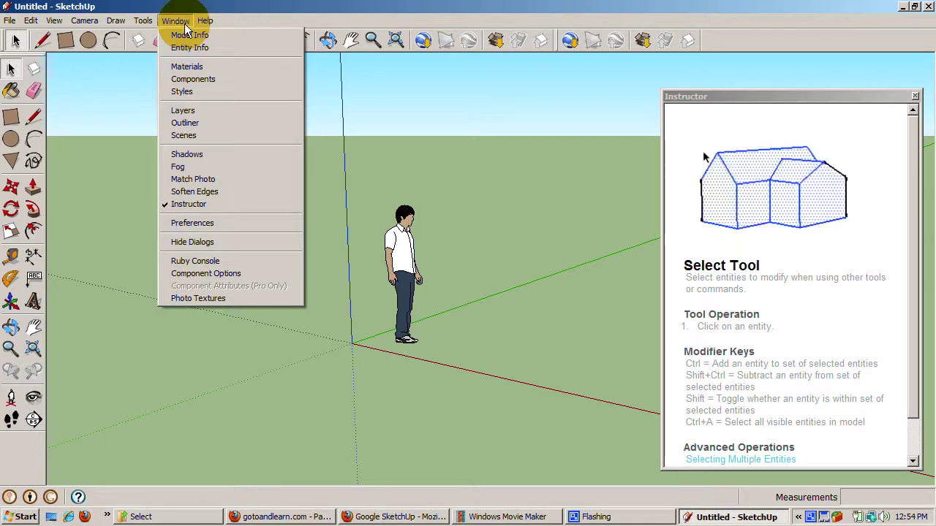
click(505, 155)
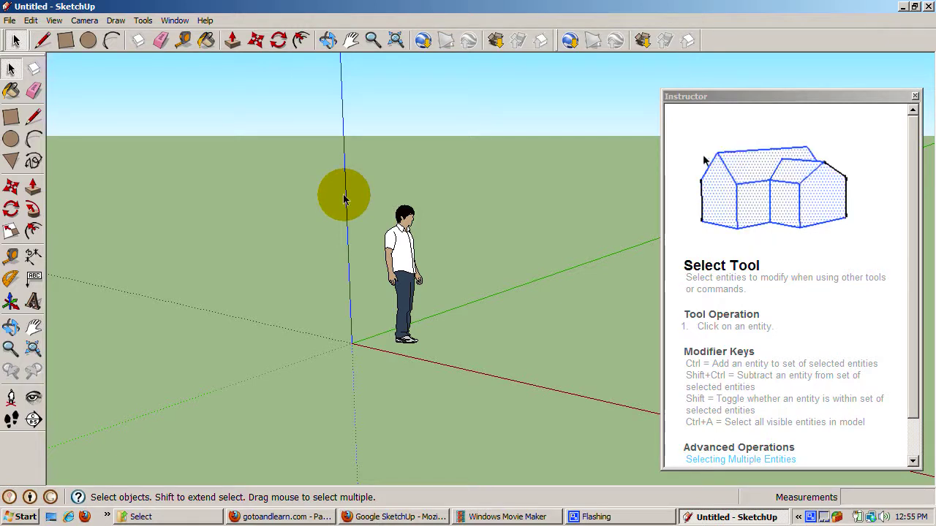
click(253, 41)
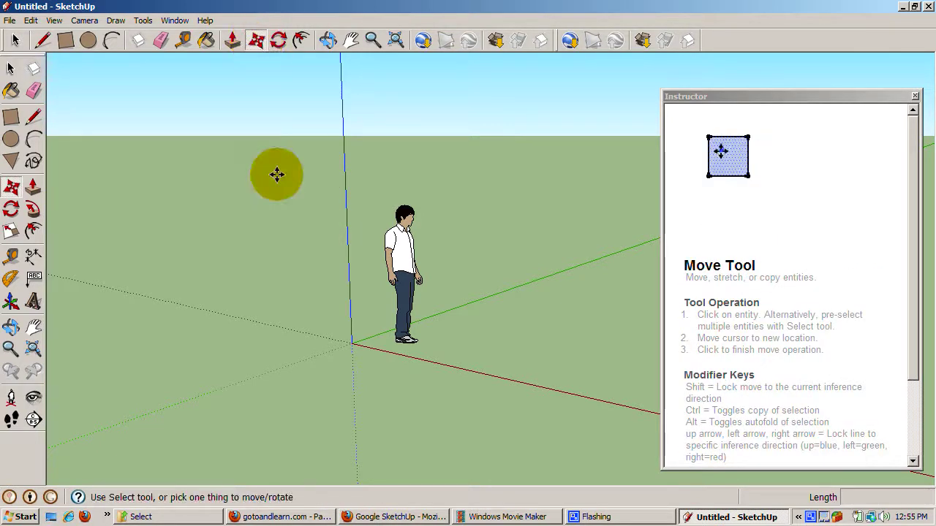
Step: Select the person figure and move it a short distance to the right
key(space)
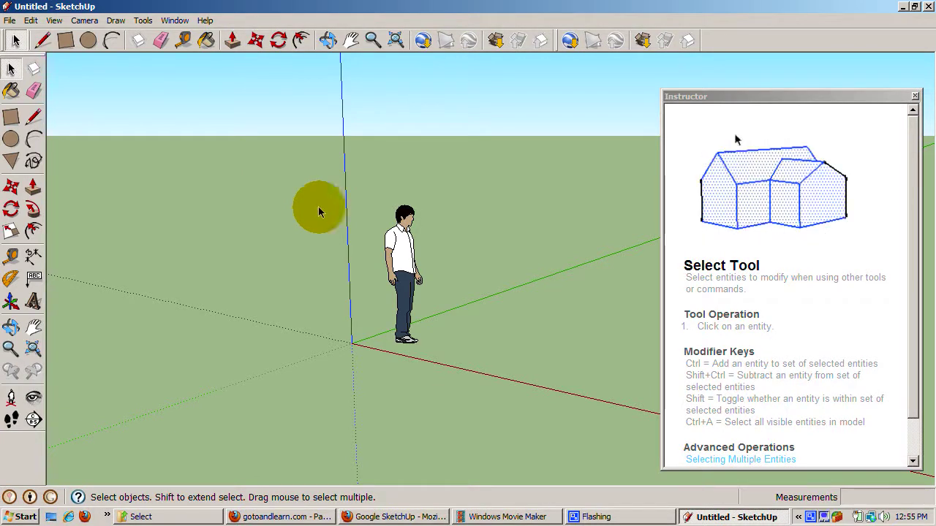
click(415, 261)
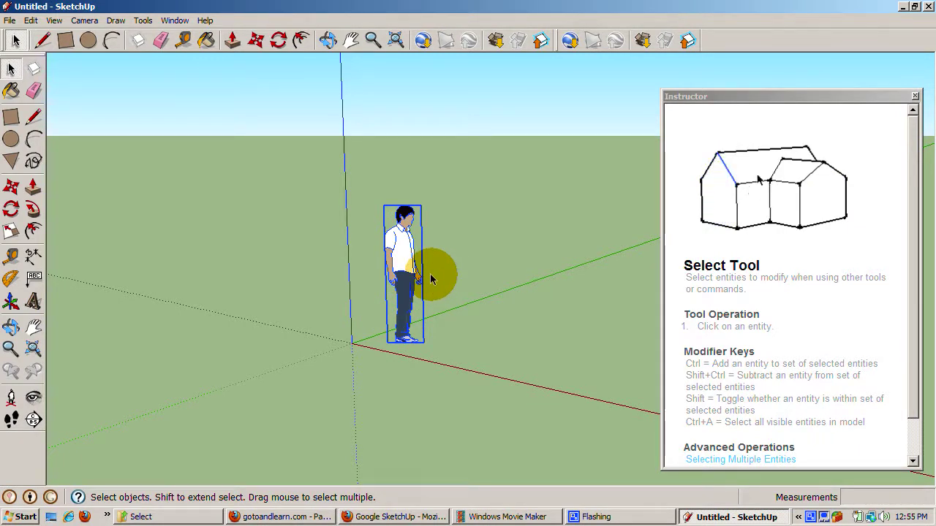
click(256, 41)
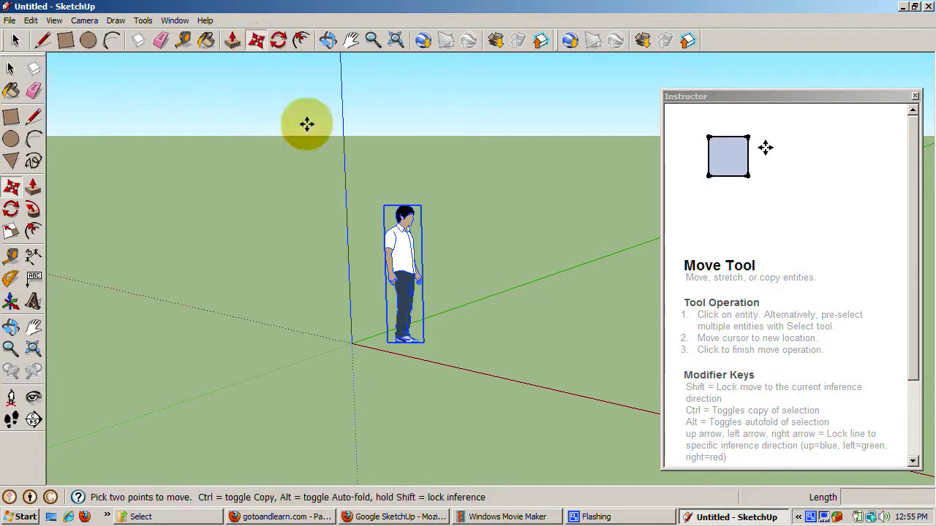
click(397, 246)
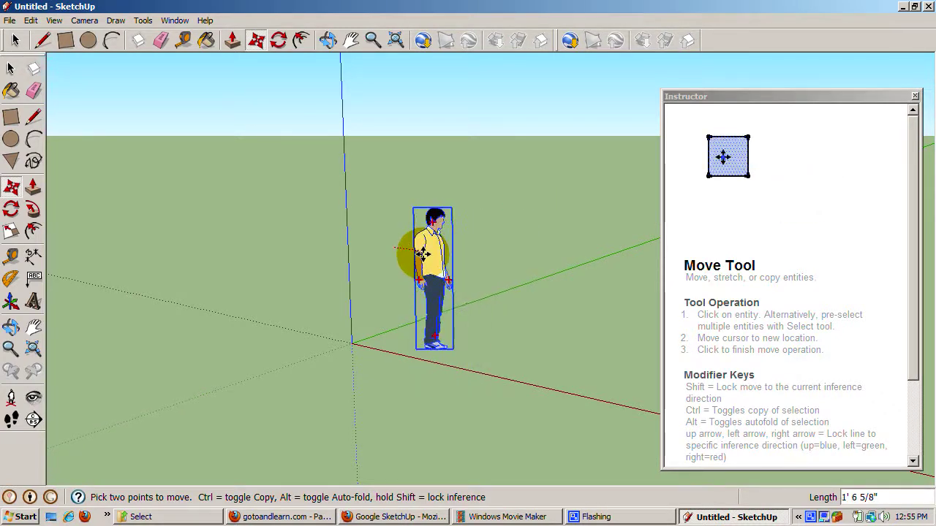
click(424, 254)
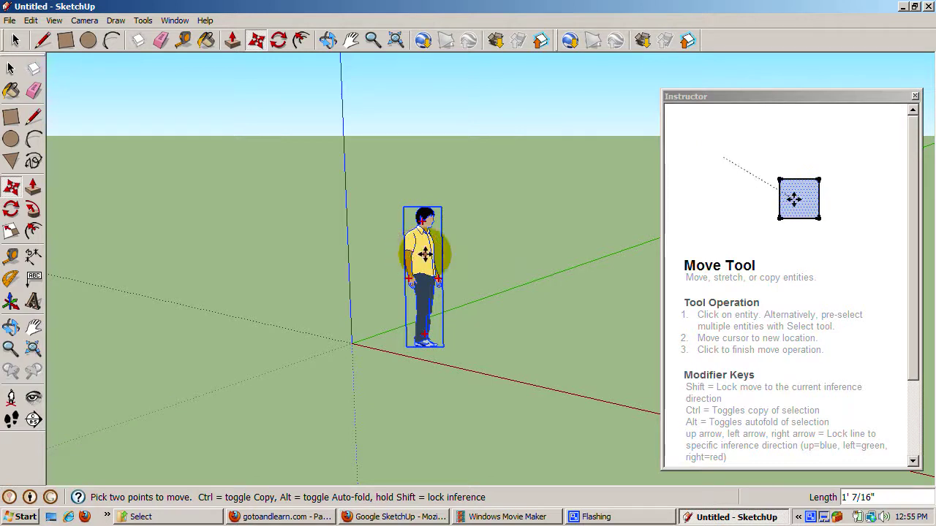
click(424, 254)
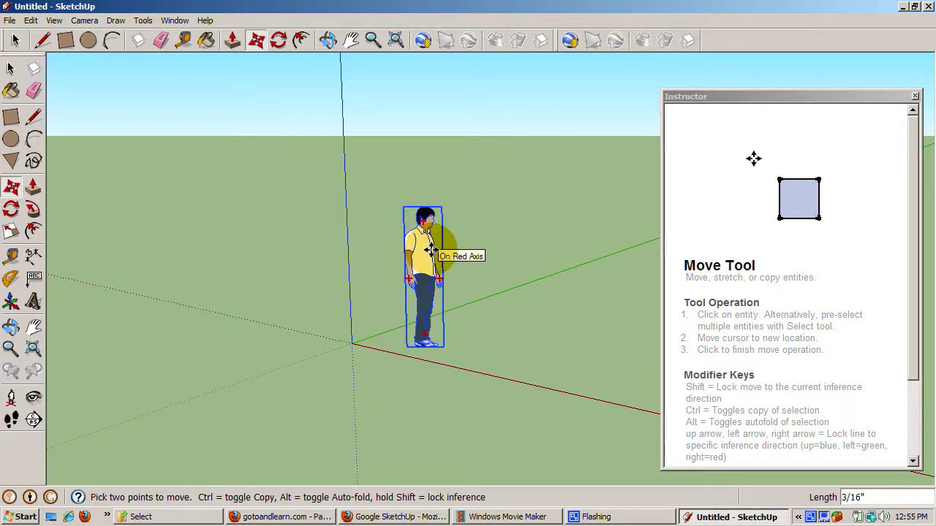
key(space)
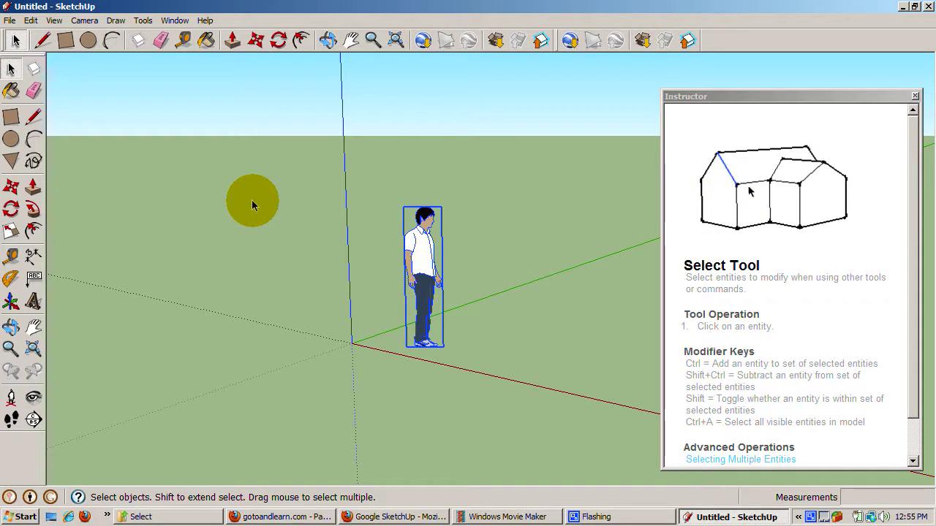
click(30, 21)
Step: Use Select None, then select the figure and Shift-click to deselect it; open Components
click(52, 161)
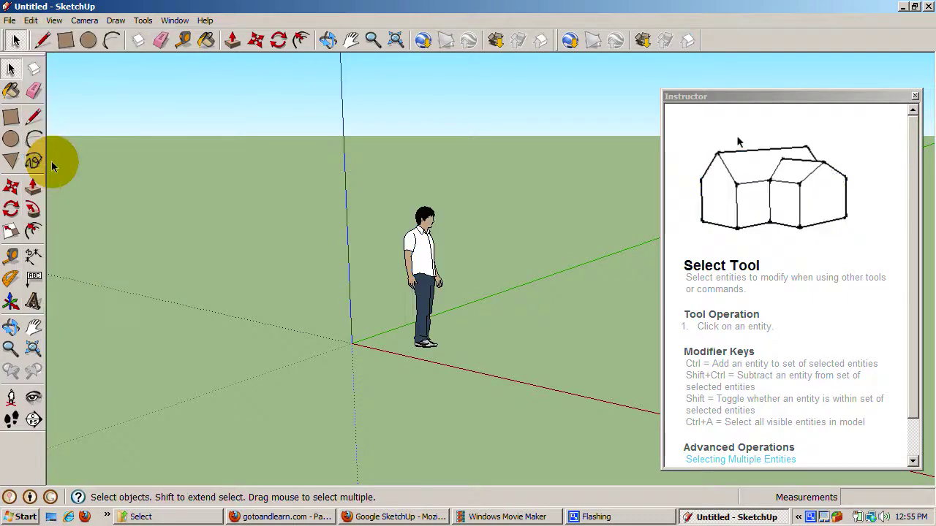
click(422, 267)
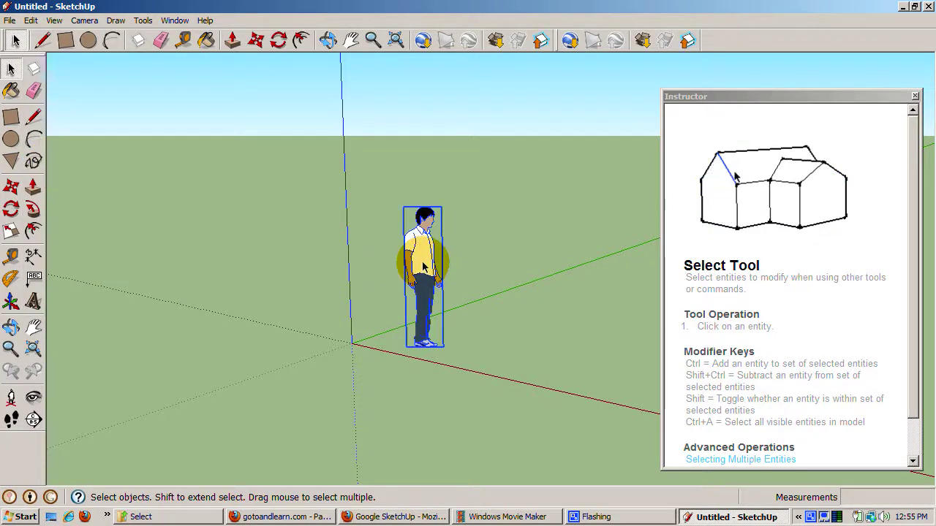
shift+click(422, 267)
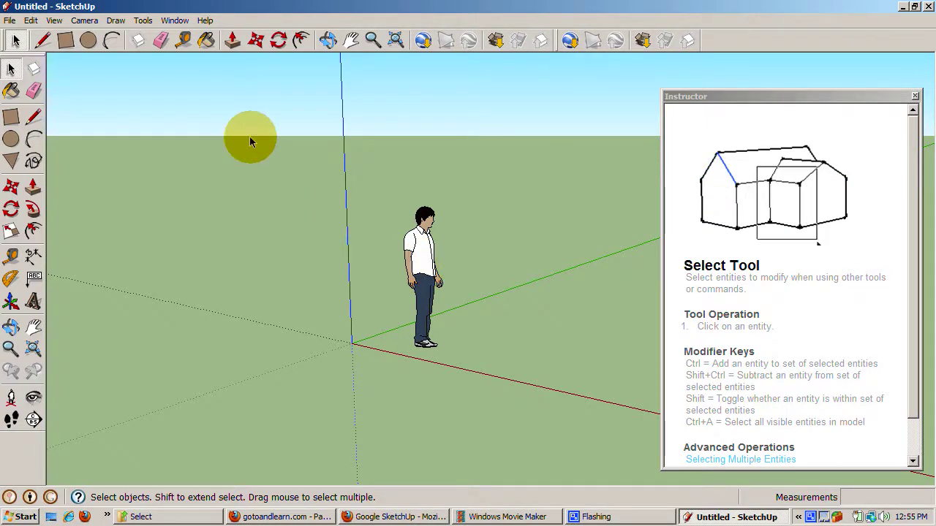
click(175, 21)
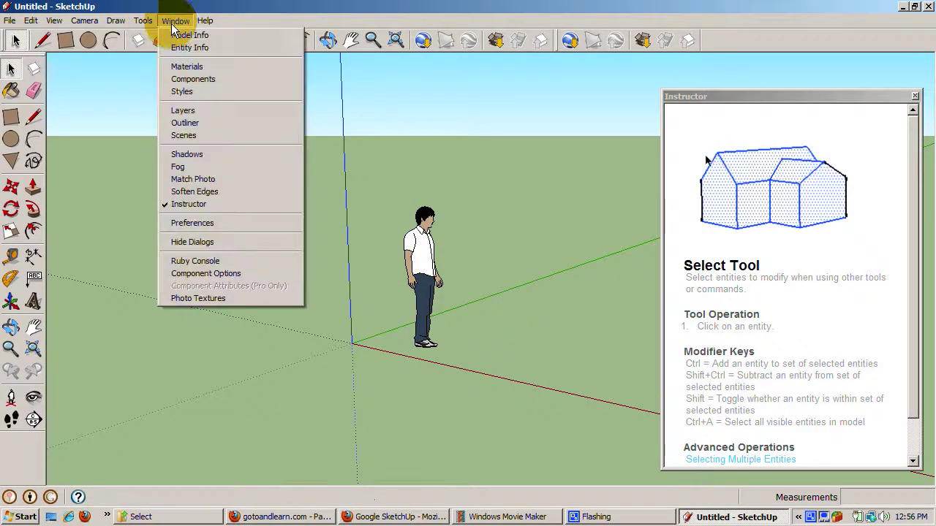
click(189, 79)
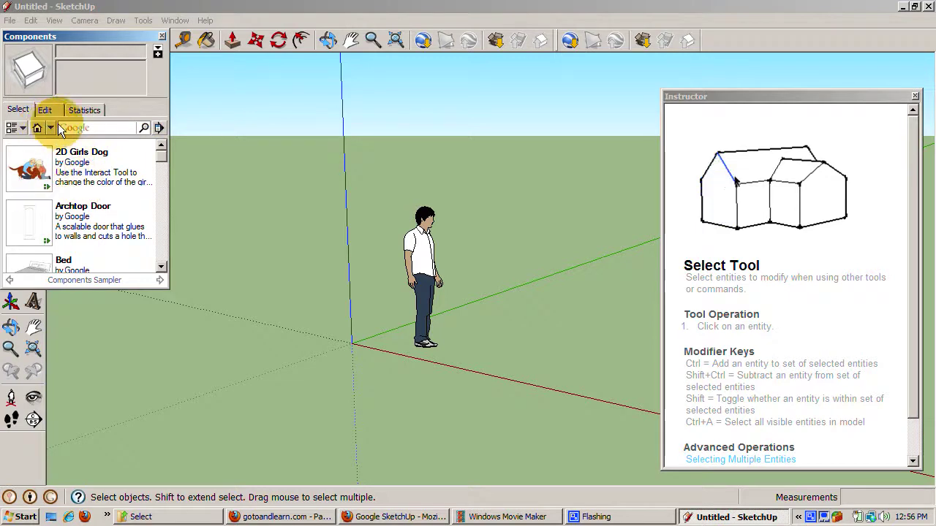
Step: Place a Bench component to the right of the person figure
drag(96, 36, 150, 39)
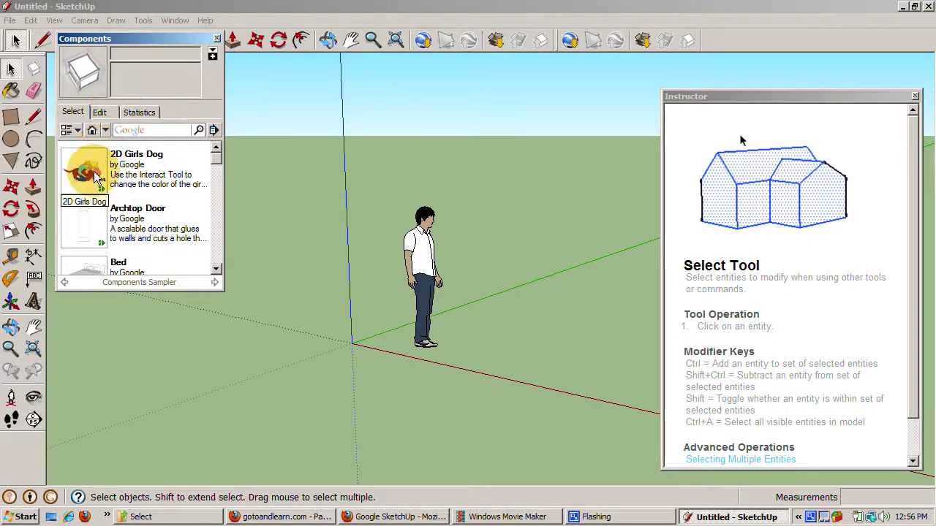
scroll(217, 231, down, 1)
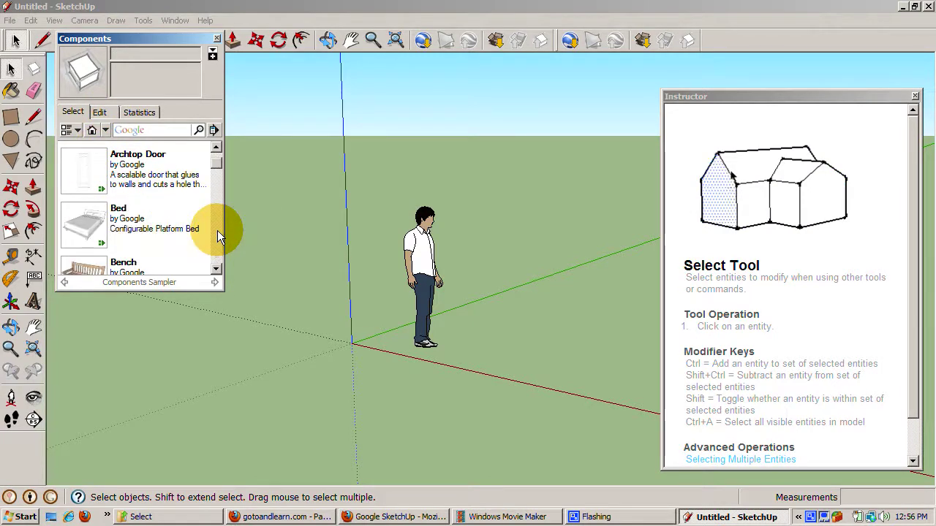
click(91, 266)
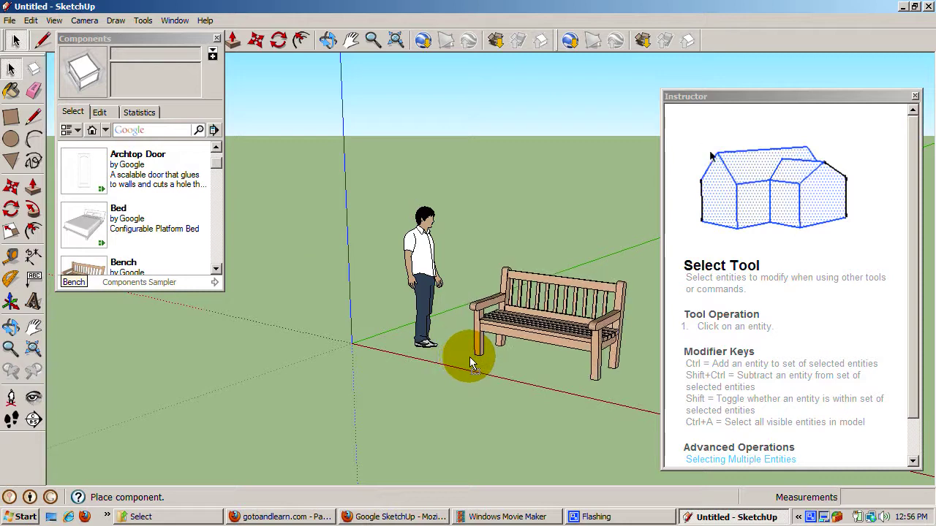
click(469, 357)
Step: Place a Picnic Table left of the figure, close Components, and select the table
scroll(202, 182, down, 5)
click(203, 181)
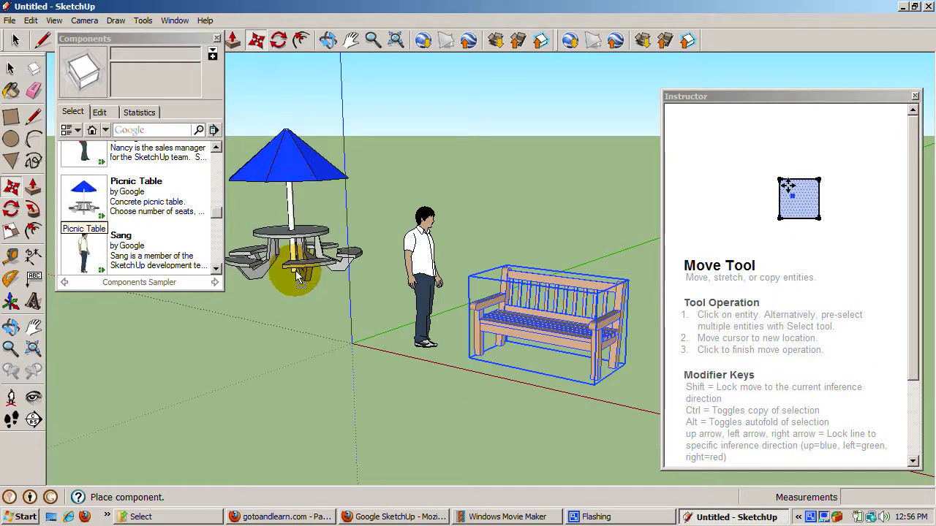
click(296, 266)
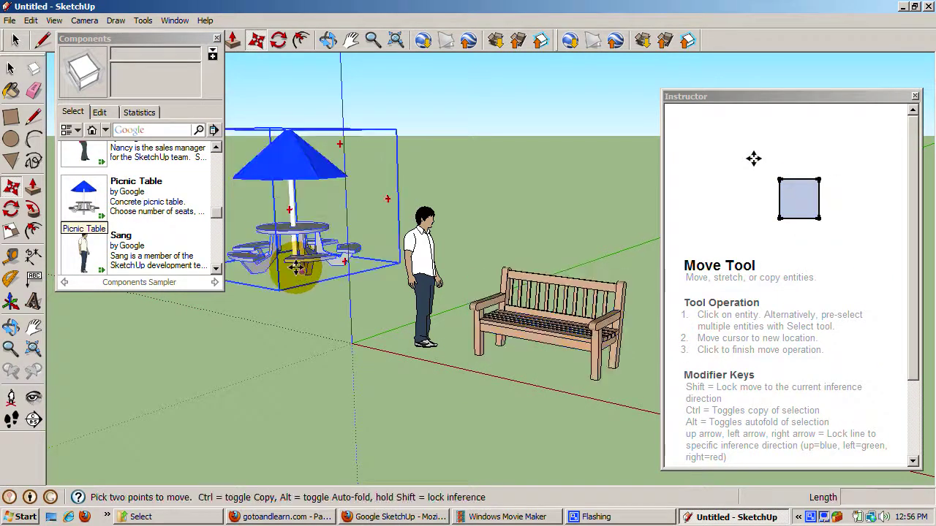
click(216, 38)
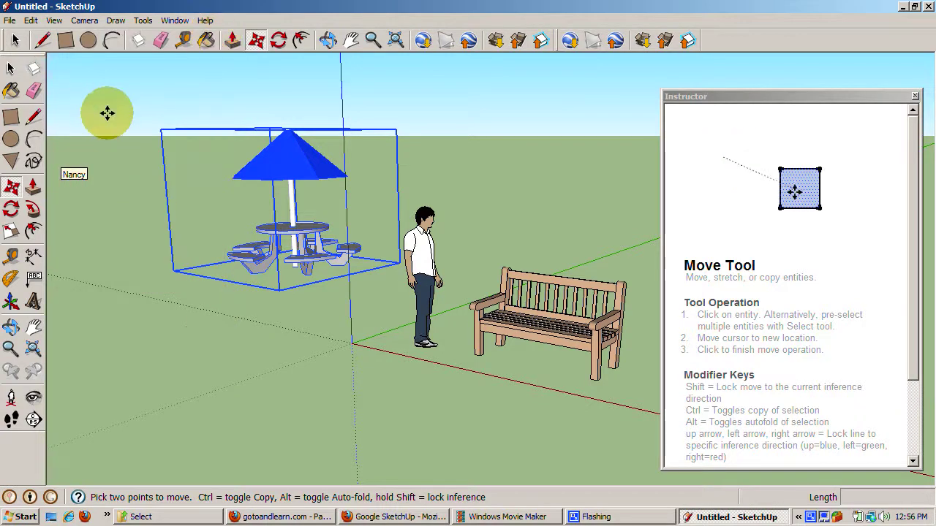
key(space)
click(548, 329)
click(305, 256)
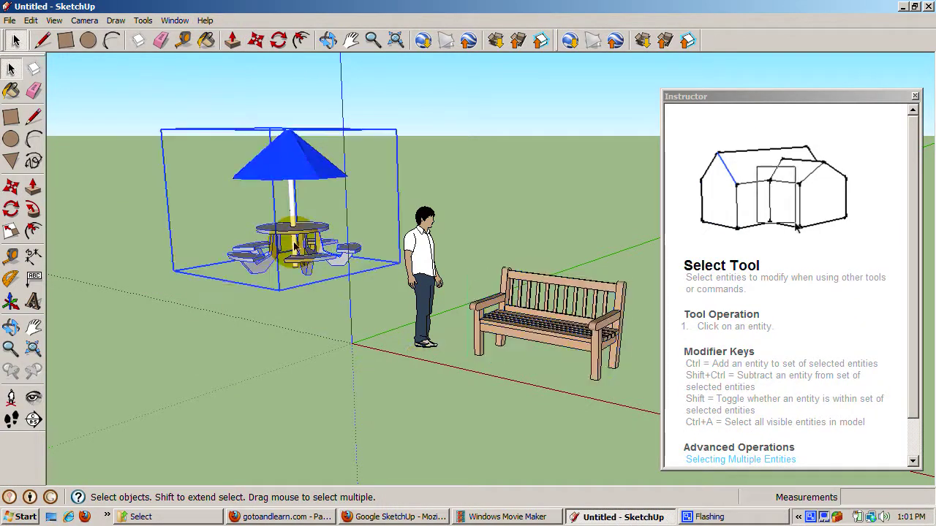
Step: Ctrl-click the person figure and the bench to add them to the selected picnic table
ctrl+click(421, 266)
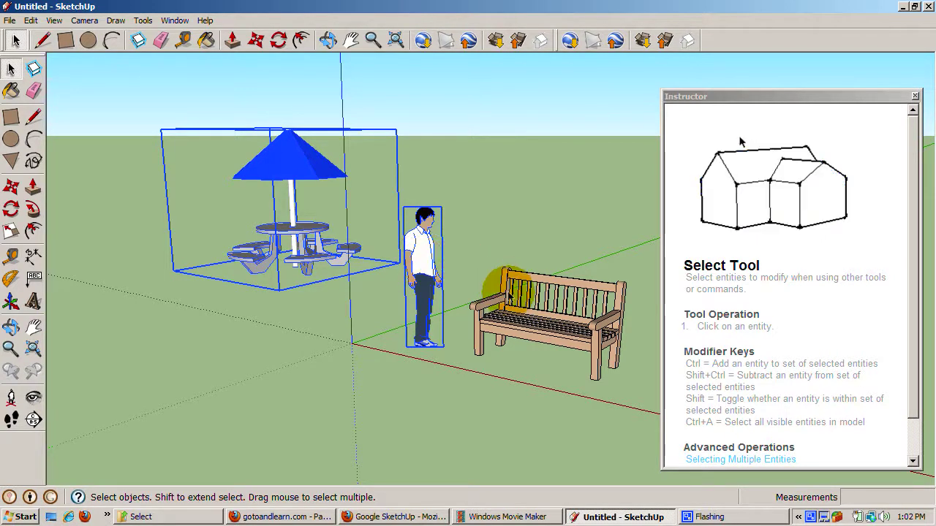
shift+click(517, 309)
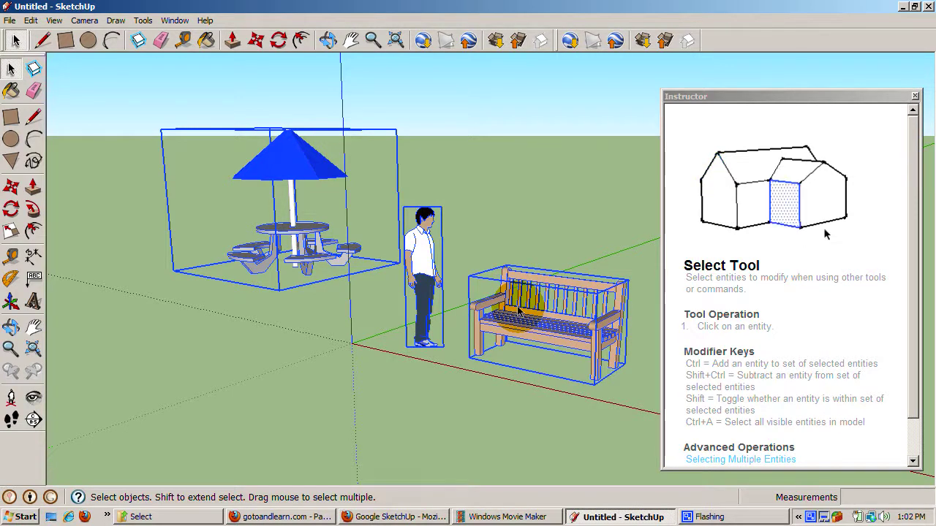
click(256, 40)
Step: Move all three objects slightly, then Shift+Ctrl-click the picnic table to drop it from selection
click(390, 129)
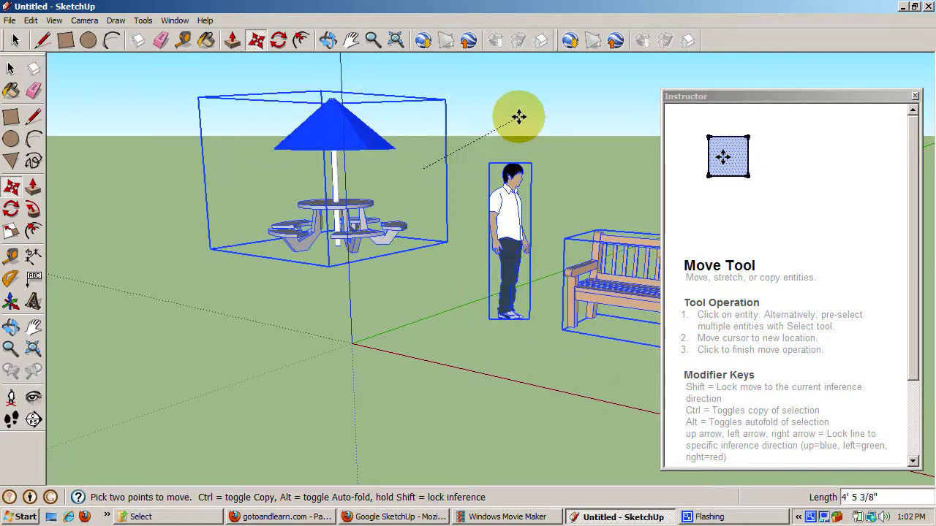
click(444, 154)
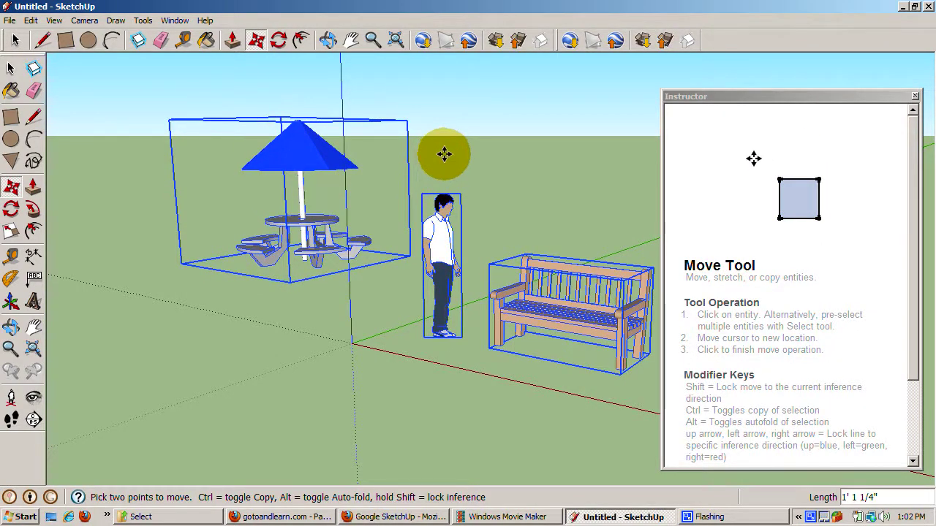
key(space)
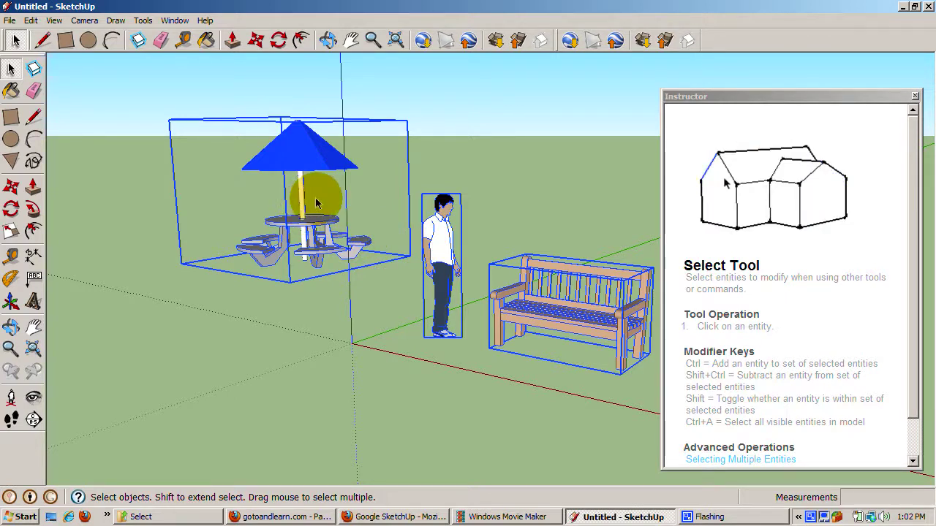
ctrl+shift+click(298, 162)
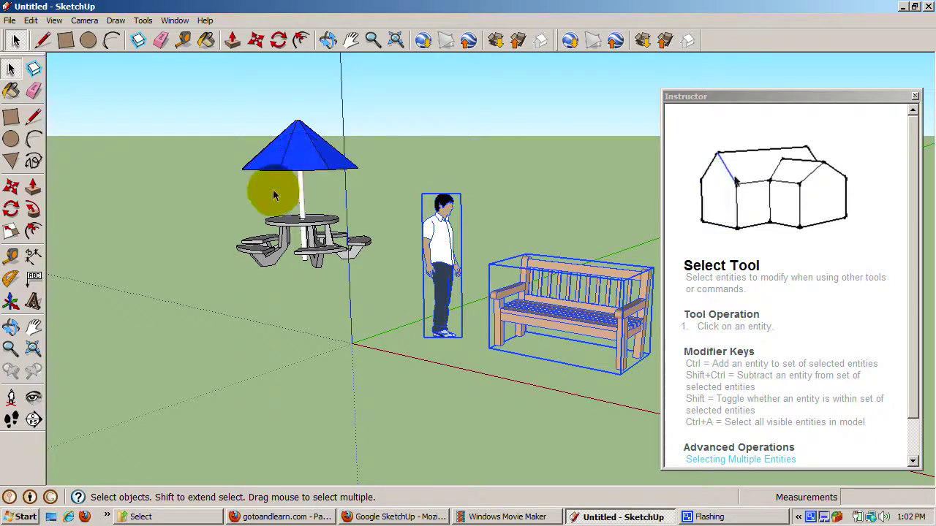
click(261, 41)
Step: Move the person and bench closer to the picnic table
click(489, 221)
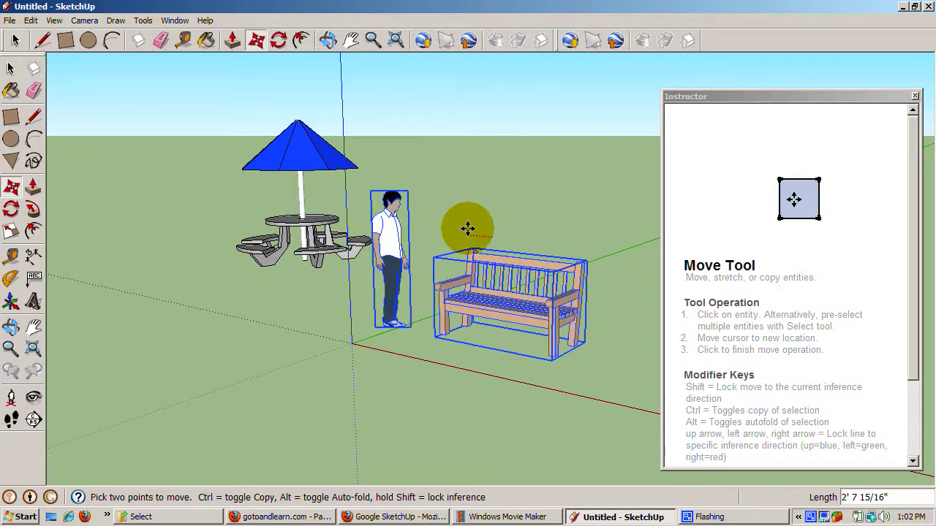
click(468, 227)
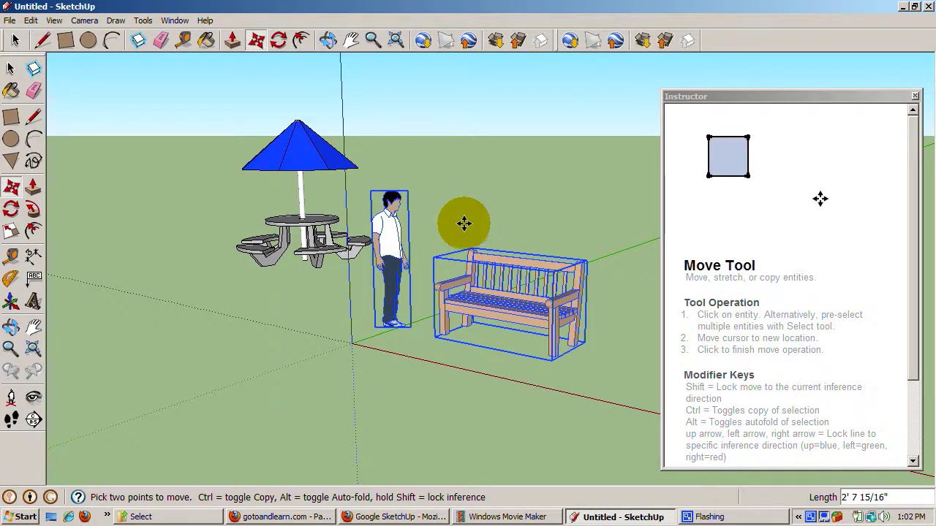
click(386, 247)
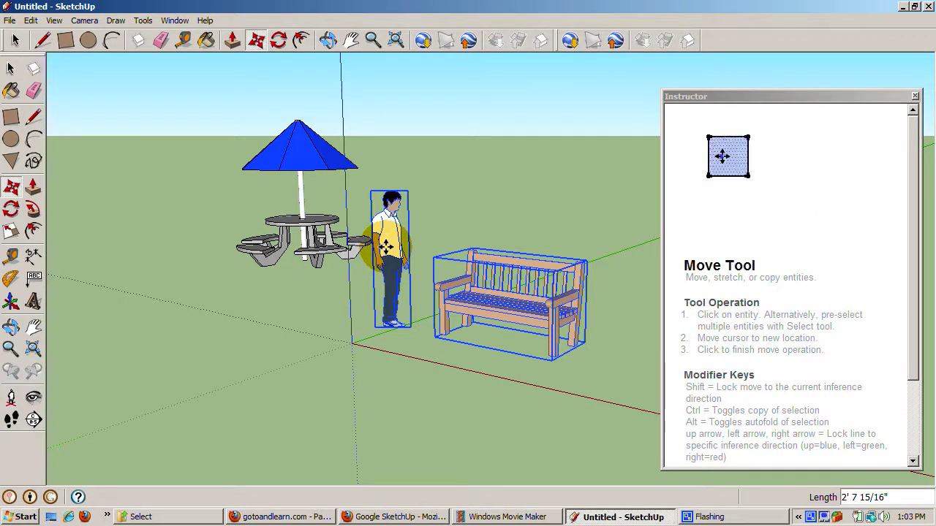
key(space)
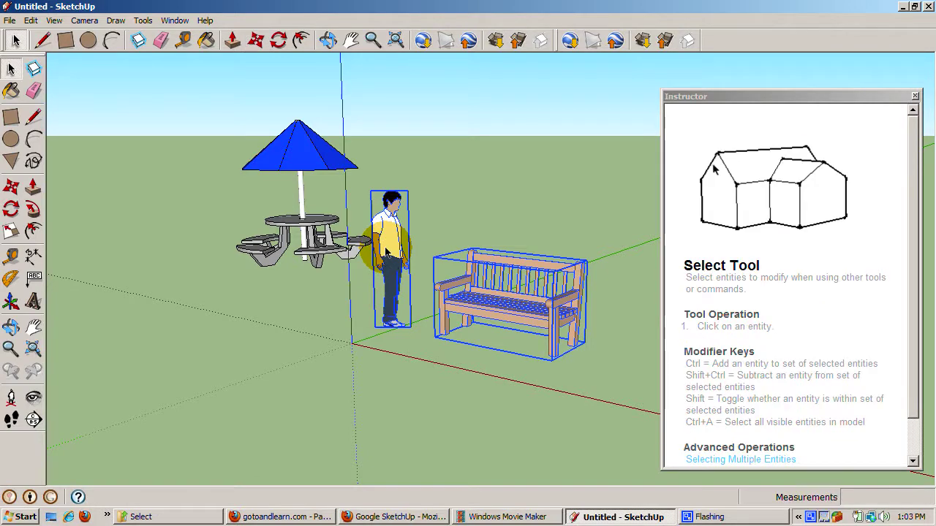
Step: Enter and exit the person component's editing, then select everything with Ctrl+A and clear it
double_click(385, 252)
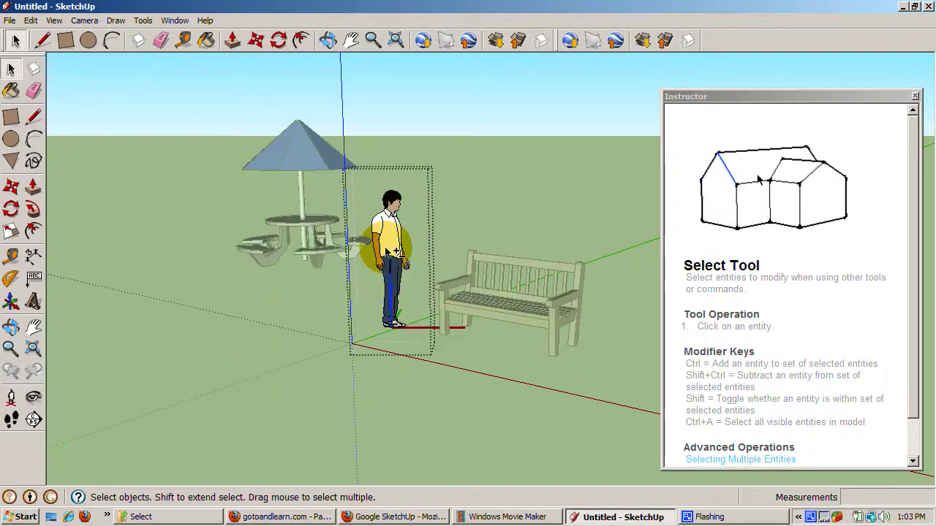
click(506, 187)
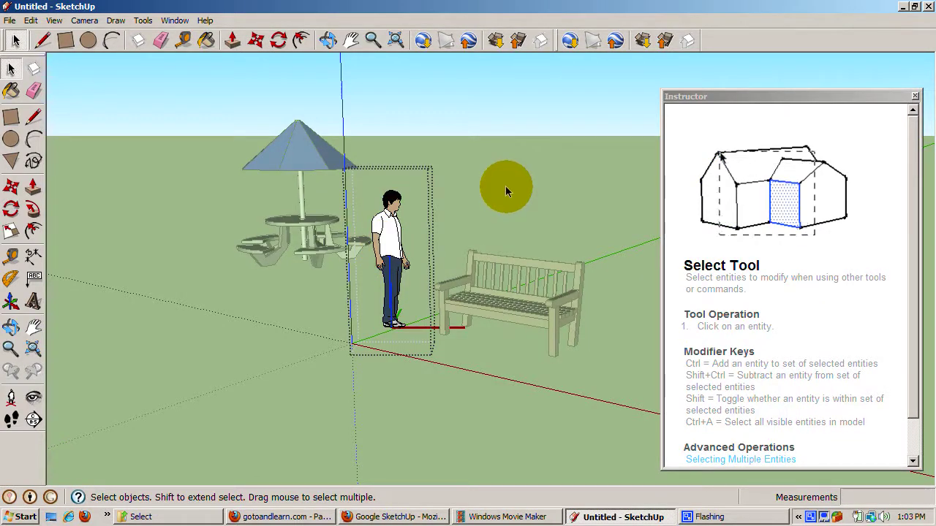
click(505, 191)
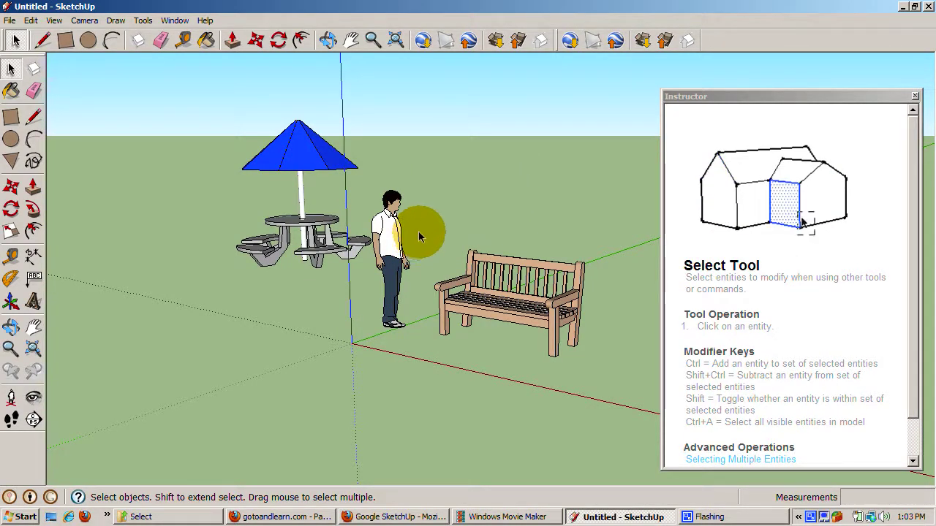
key(ctrl+a)
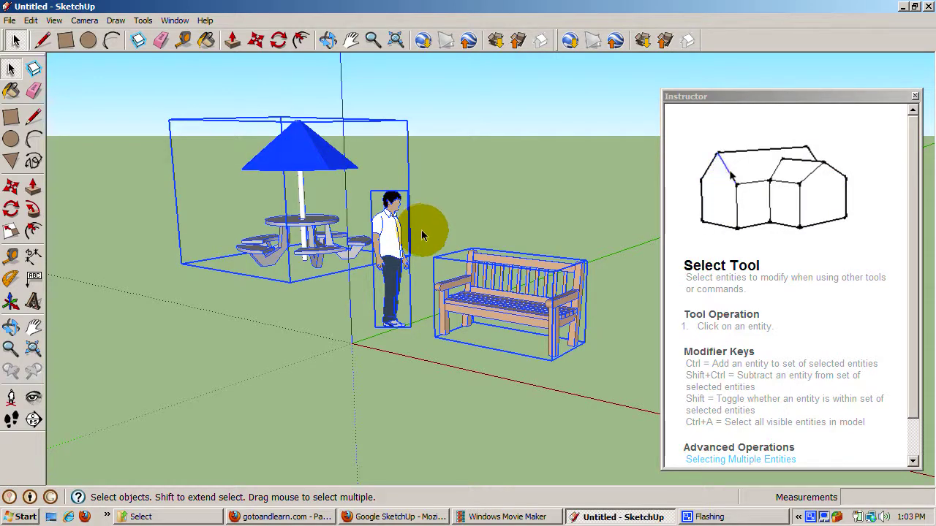
click(422, 235)
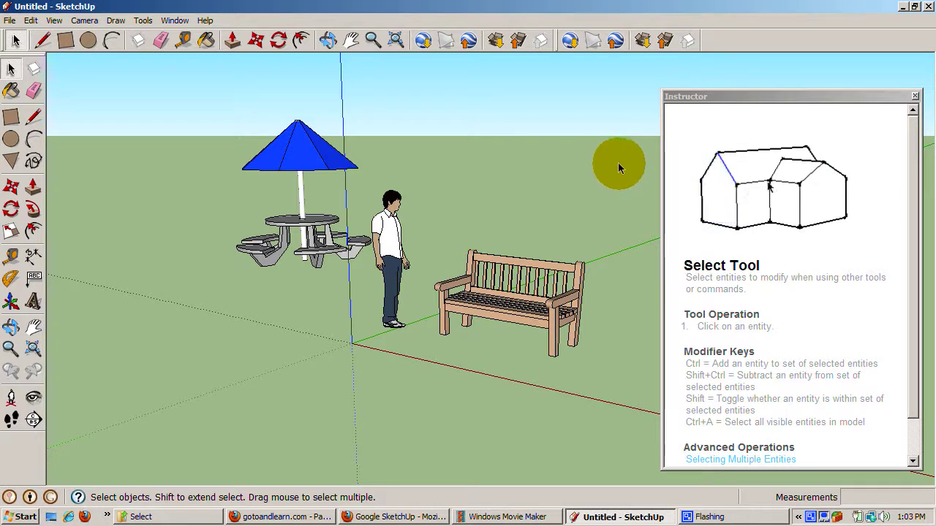
Step: Try crossing and window selections to select the person, then Ctrl-click the bench to add it
drag(618, 159, 252, 334)
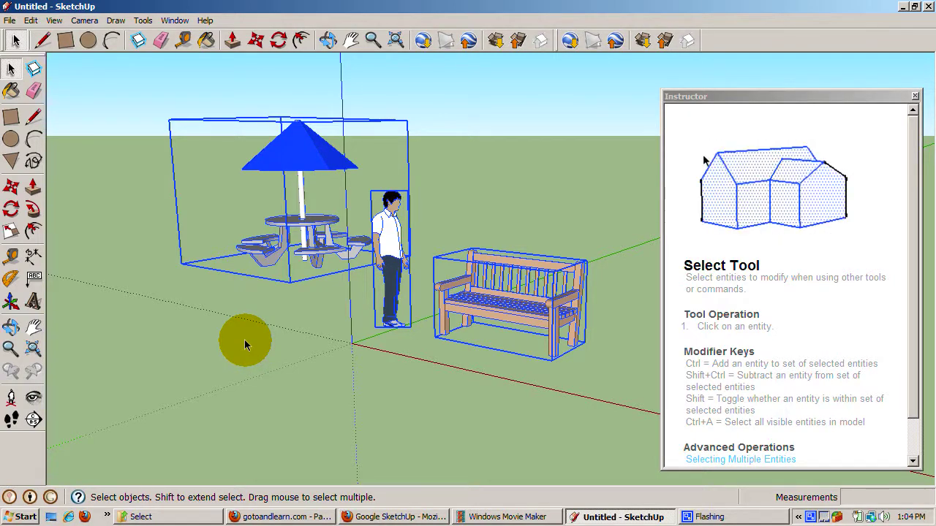
click(242, 318)
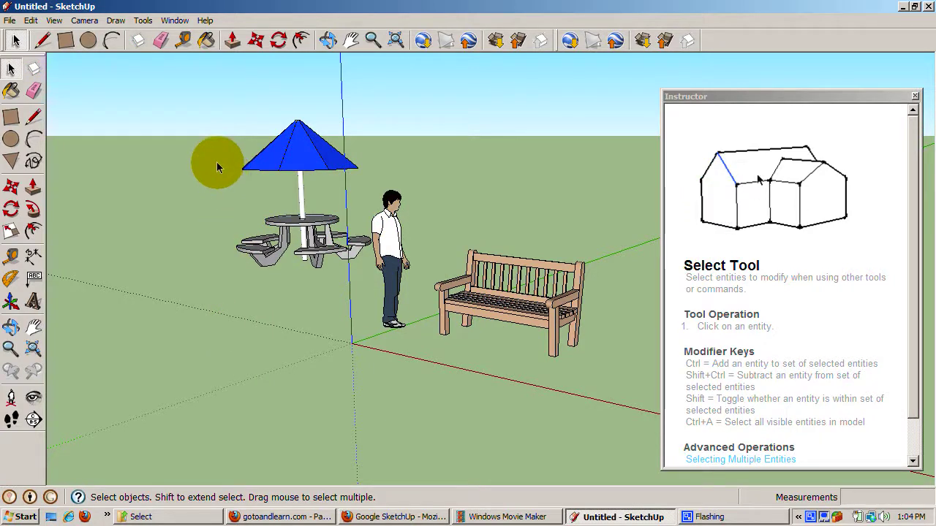
drag(205, 162, 591, 318)
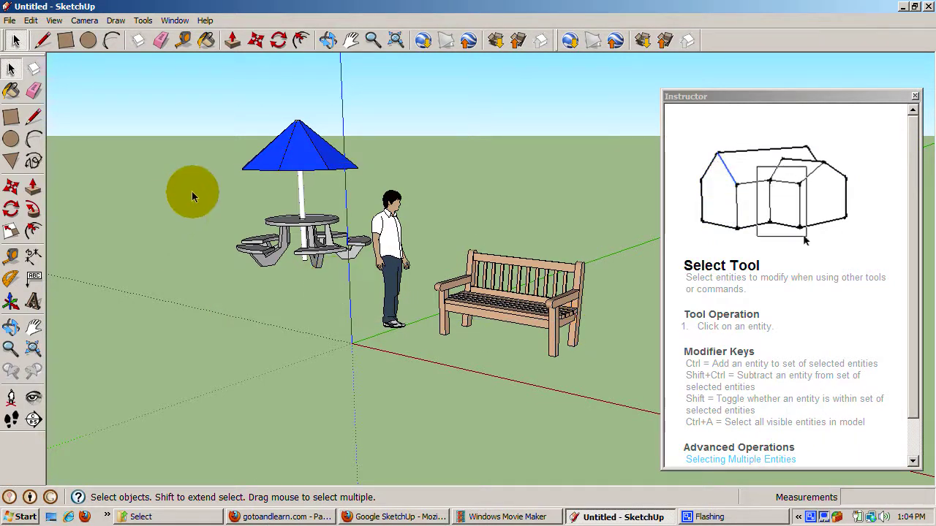
drag(193, 163, 611, 340)
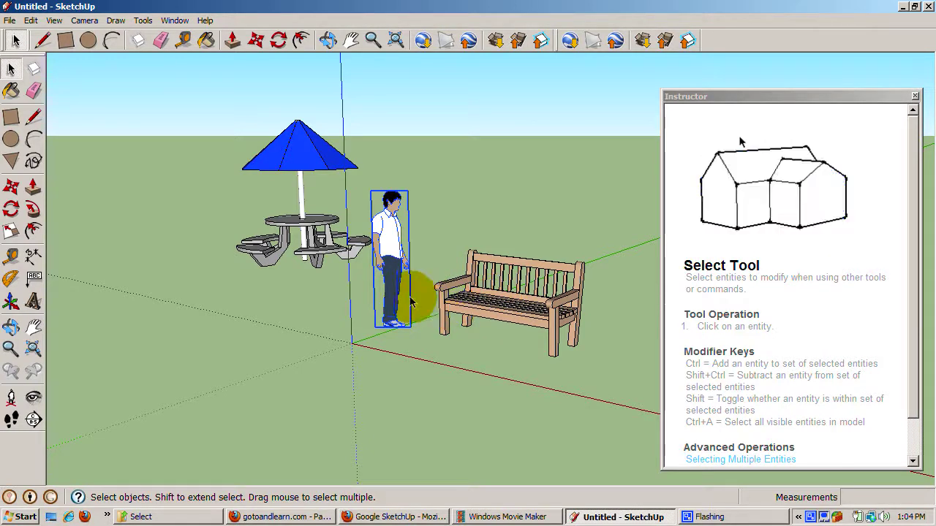
shift+click(483, 305)
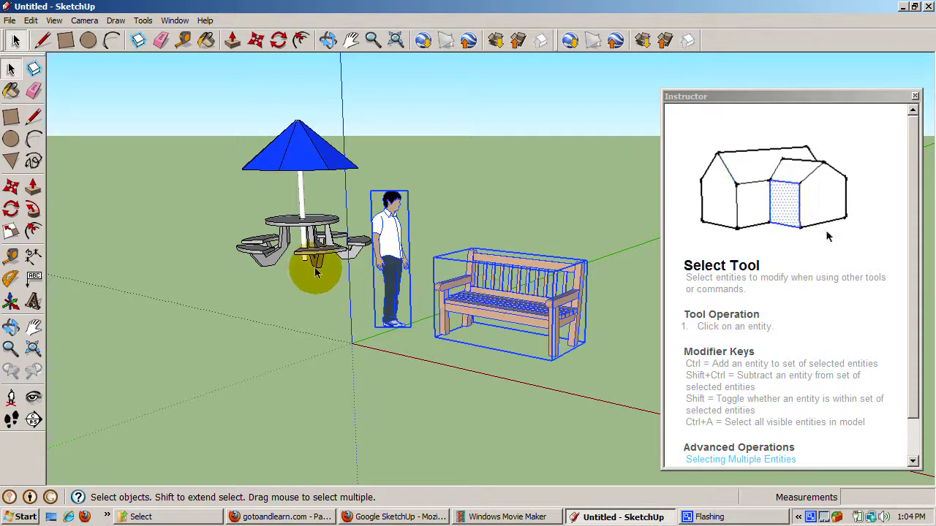
Step: Group the person and bench and move the group 1' 1 7/8"
click(30, 19)
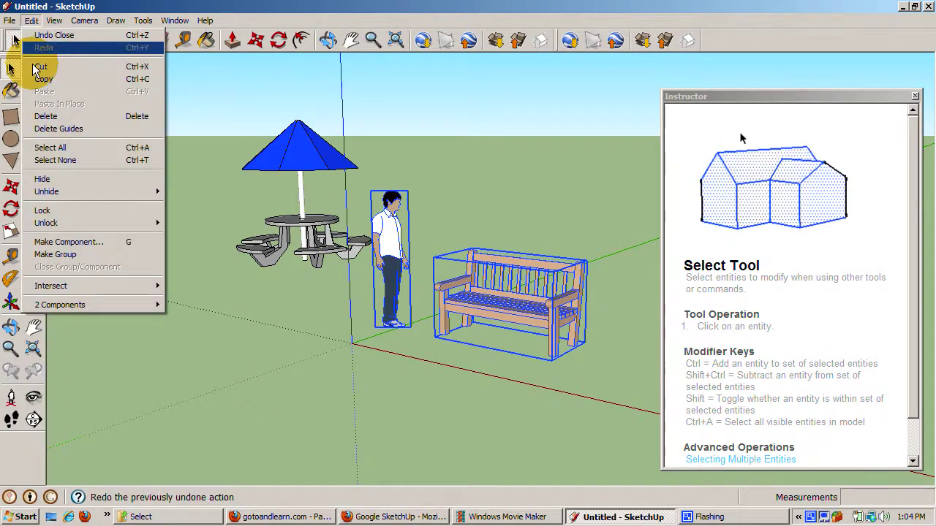
click(61, 254)
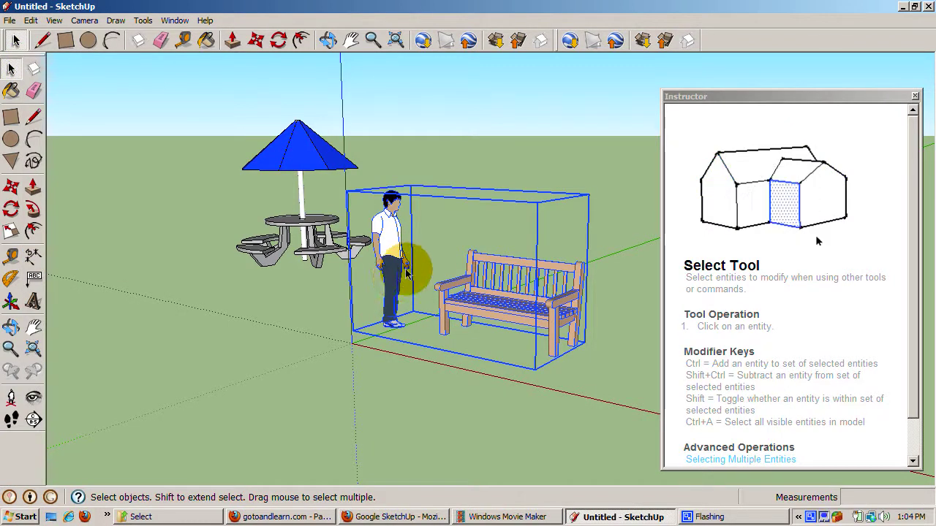
click(256, 40)
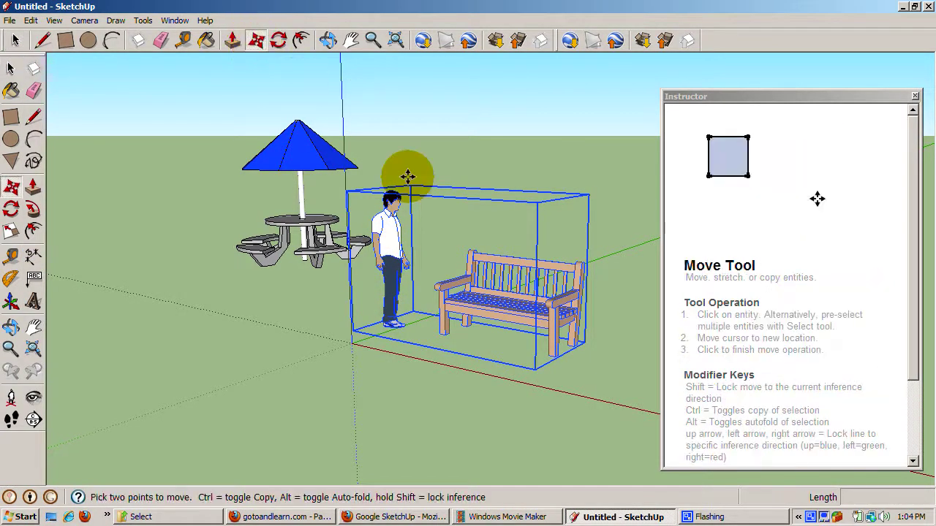
click(430, 217)
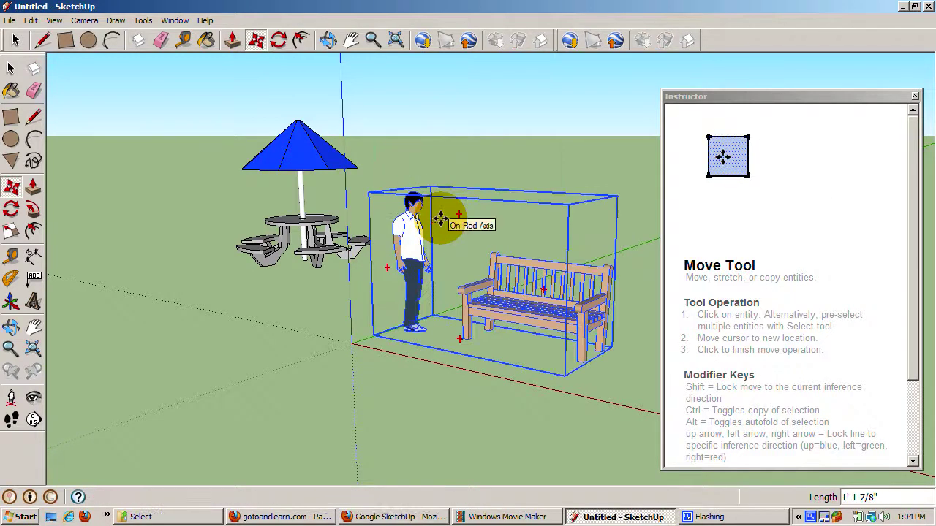
click(441, 218)
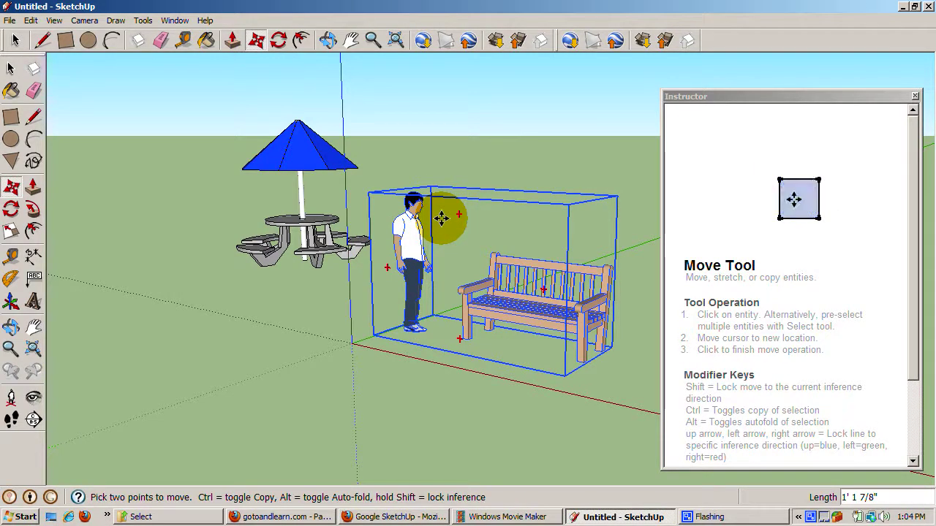
key(space)
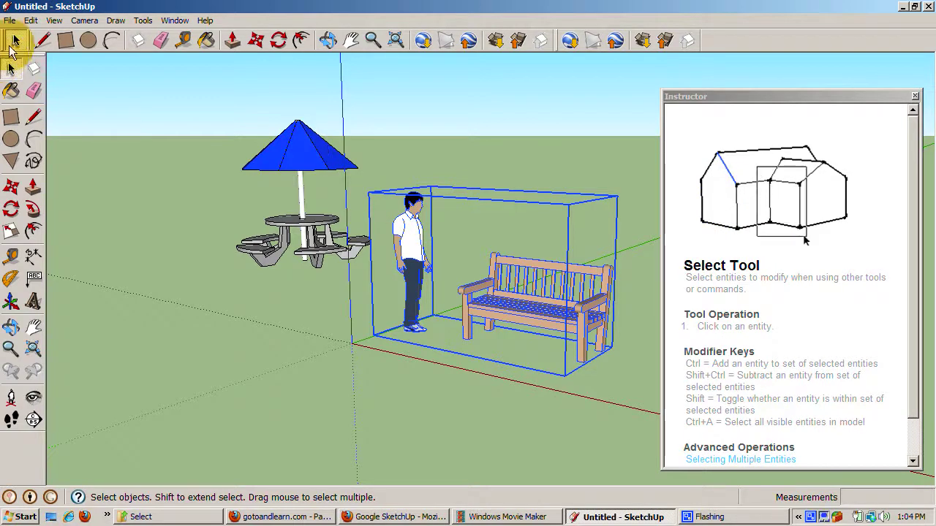
Step: Explode the group, then Ctrl-click the picnic table to add it to the selection
click(31, 20)
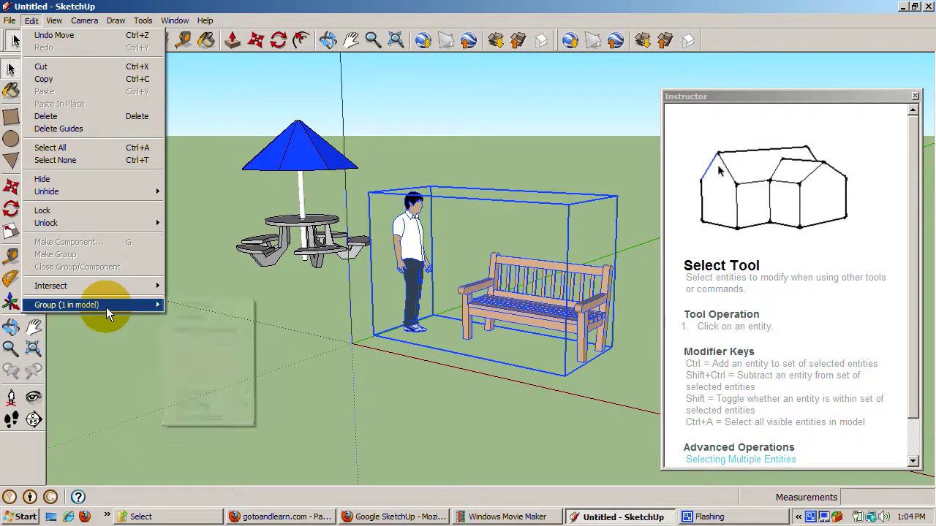
mouse_move(111, 307)
click(184, 316)
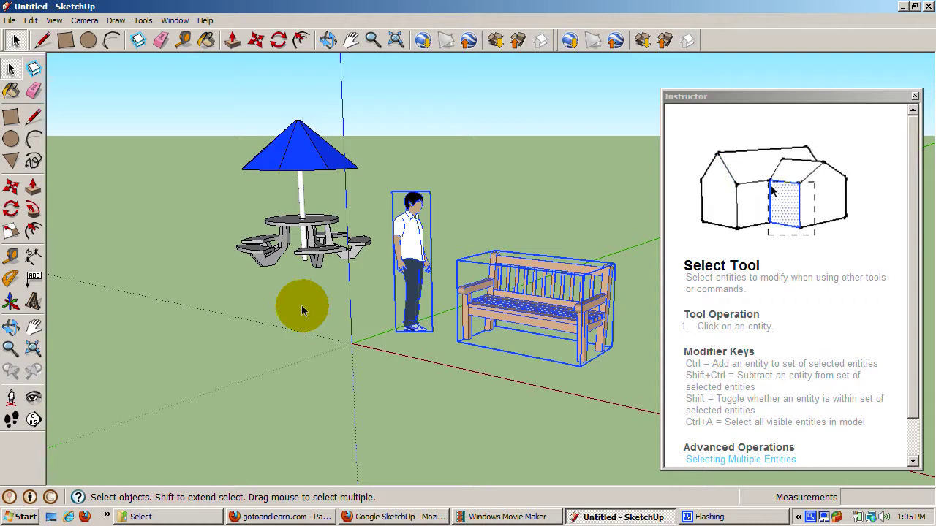
shift+click(288, 247)
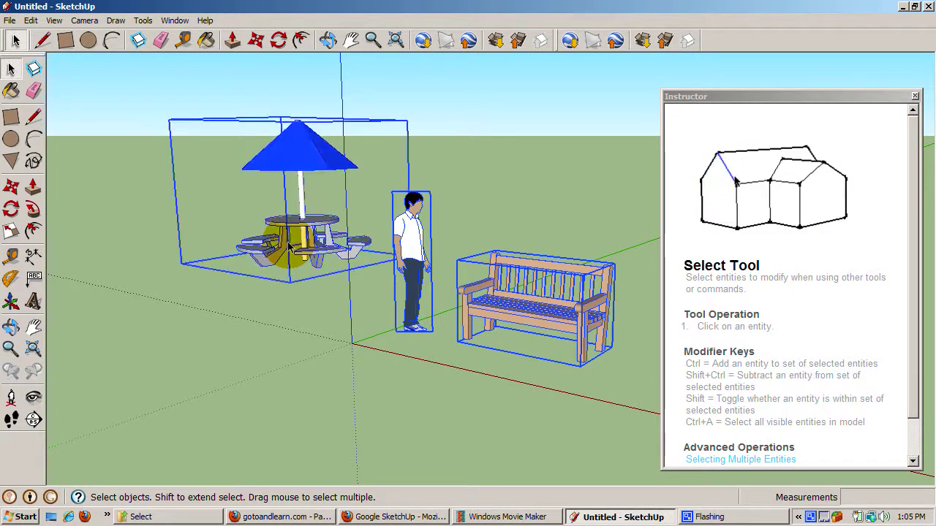
Step: Delete the table, person and bench, then draw a rectangle from the origin
key(Delete)
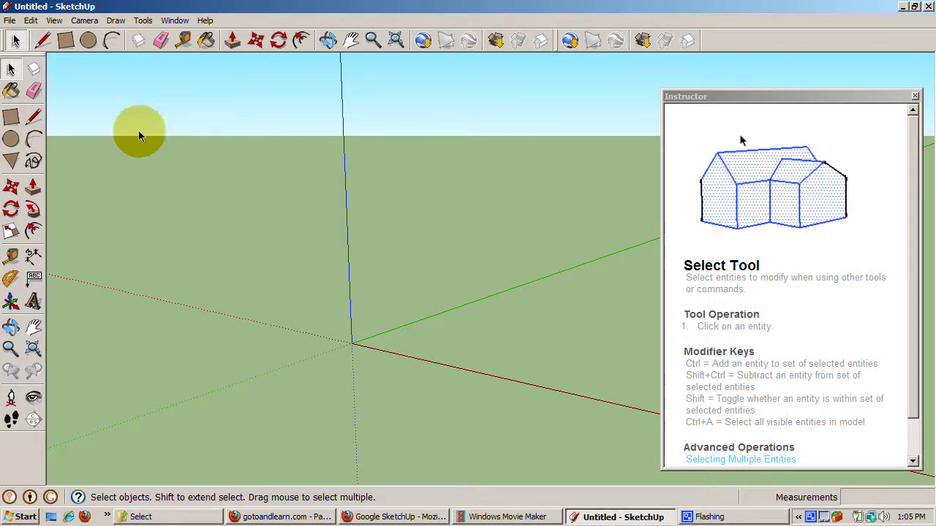
click(65, 40)
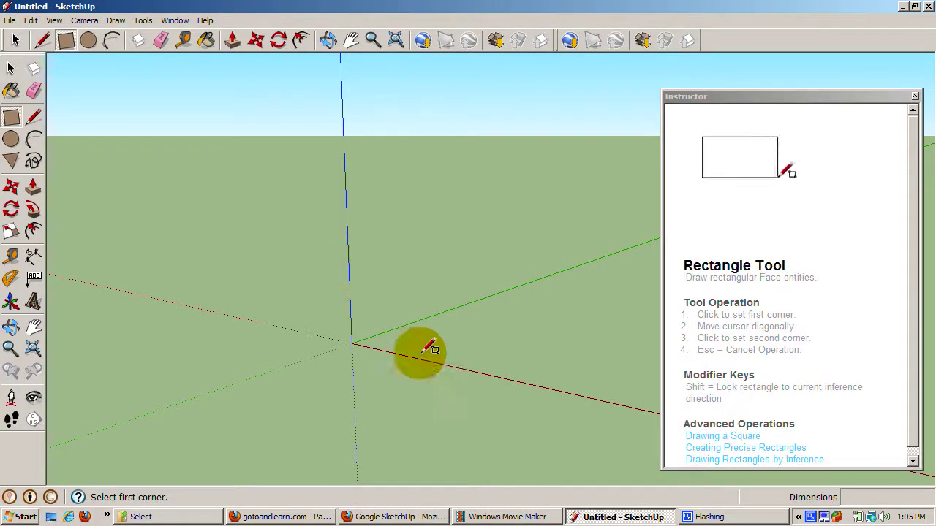
click(352, 343)
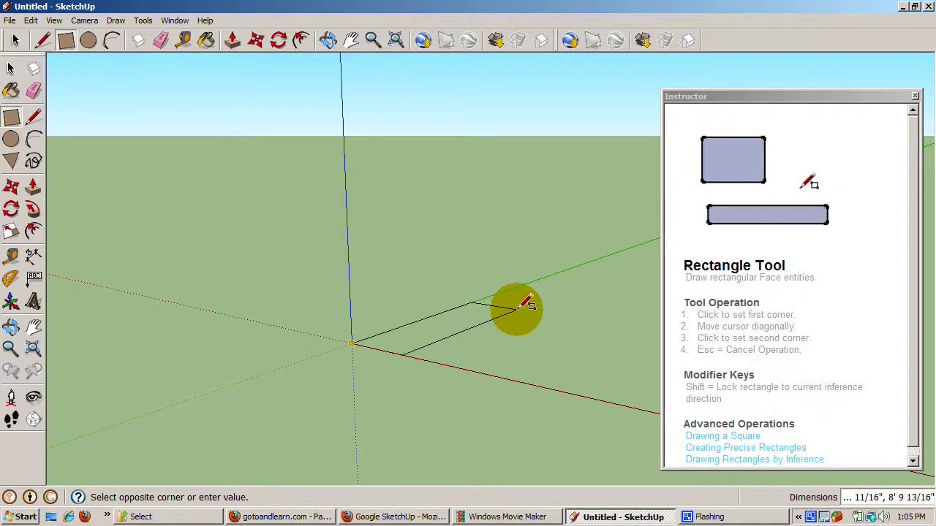
click(611, 314)
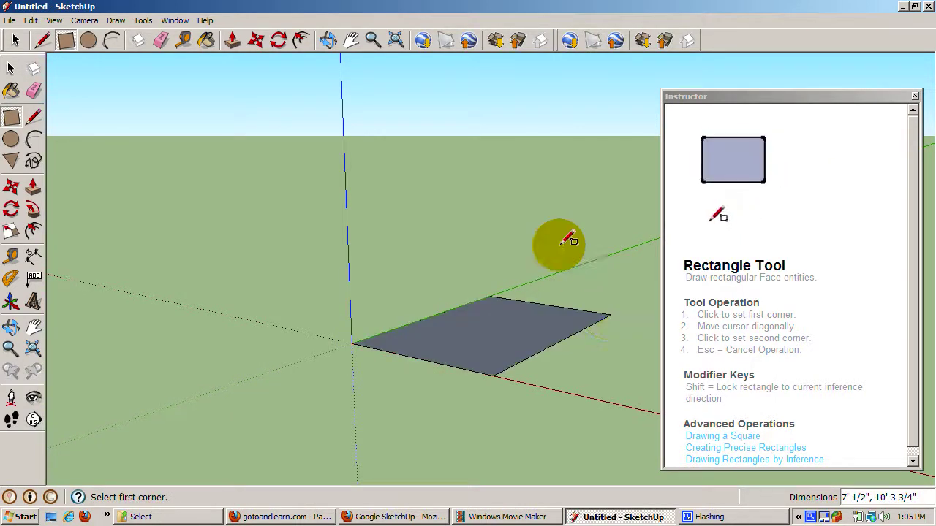
Step: Push/pull the rectangle up into a box about 3' 1 1/8" tall
click(231, 42)
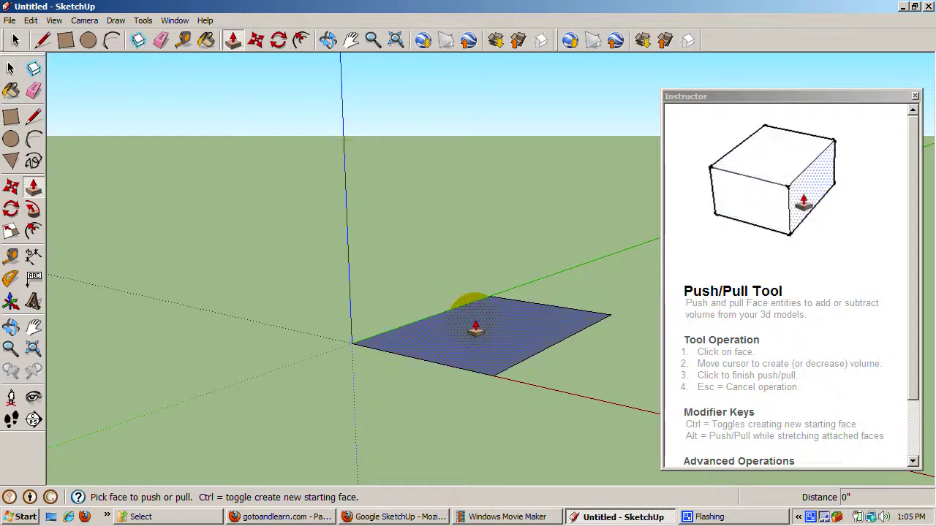
drag(475, 329, 453, 263)
click(453, 263)
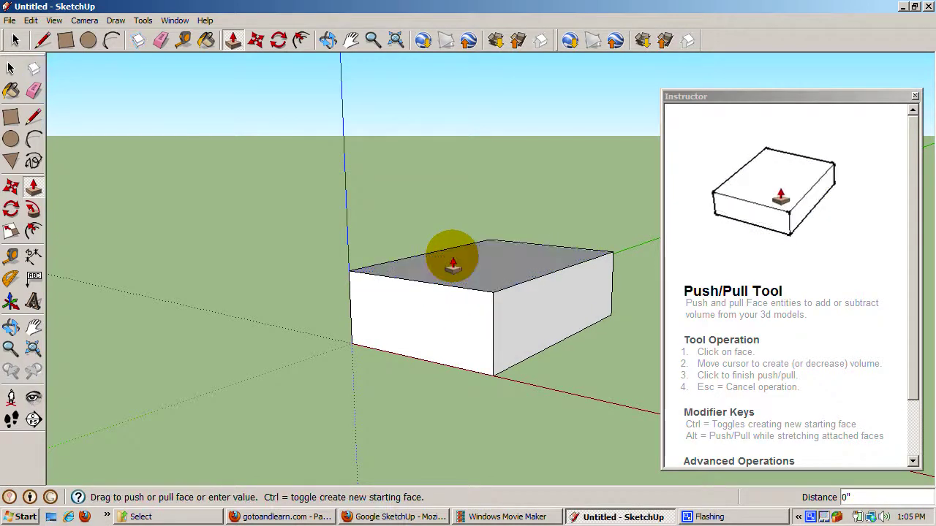
key(space)
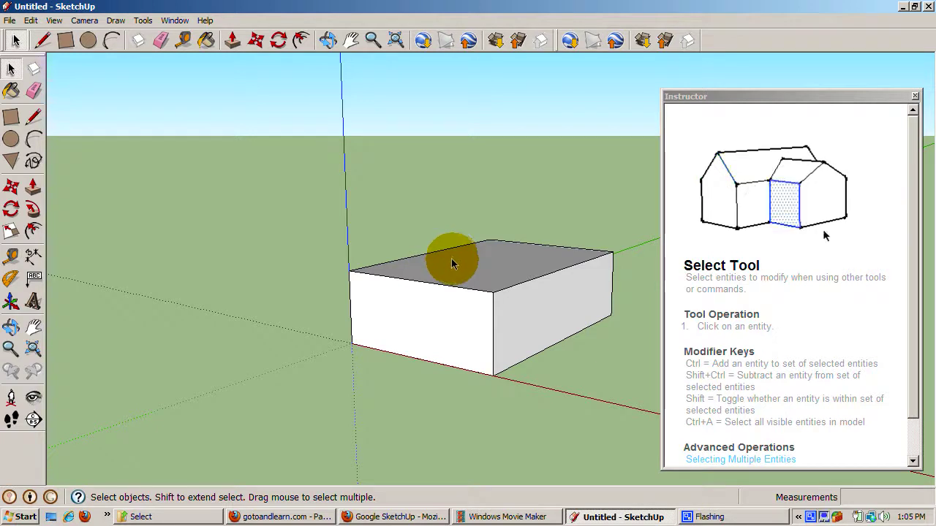
Step: Select the bounding edges of the box's front face
right_click(436, 312)
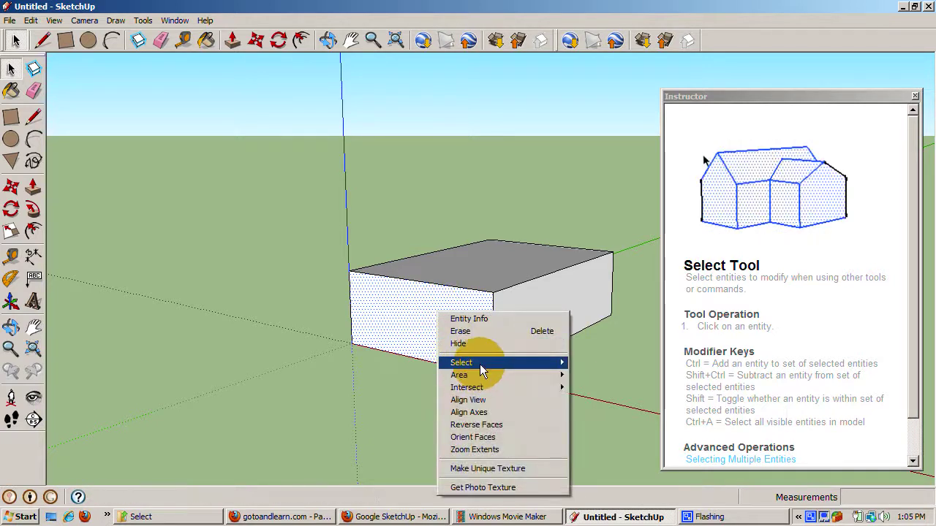
mouse_move(561, 362)
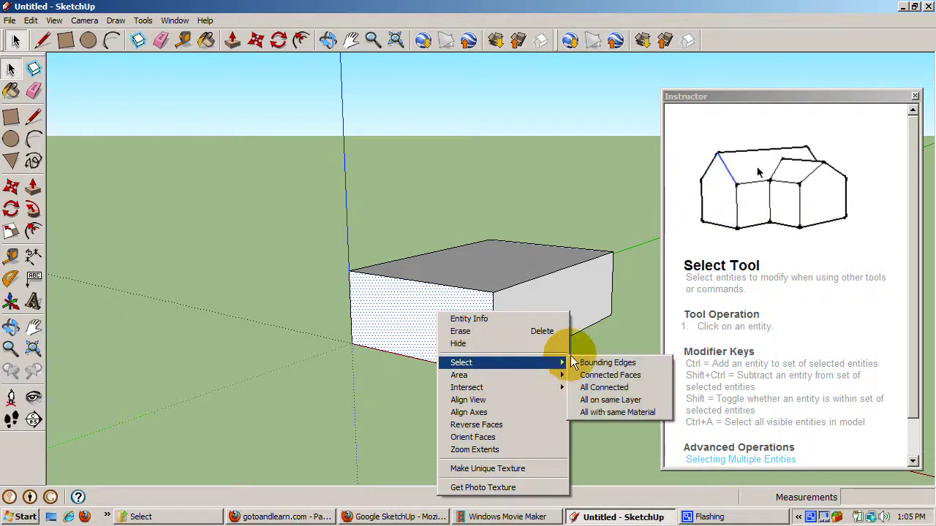
click(577, 363)
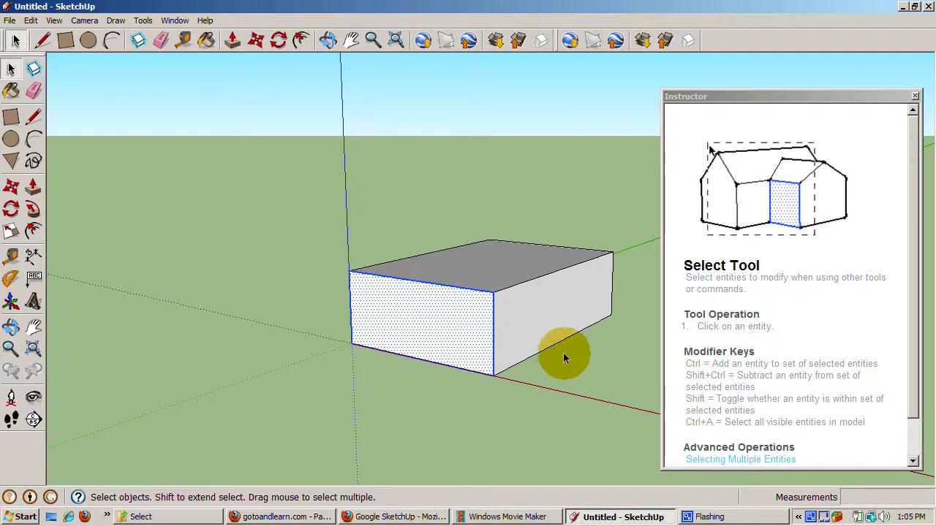
Step: Reselect the front face and extend the selection to all connected faces
right_click(444, 336)
click(446, 322)
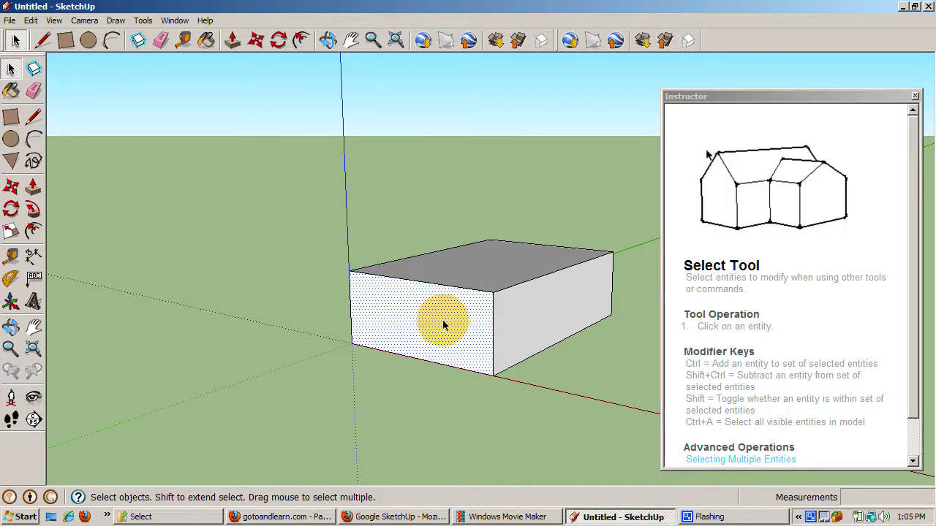
right_click(442, 319)
mouse_move(543, 188)
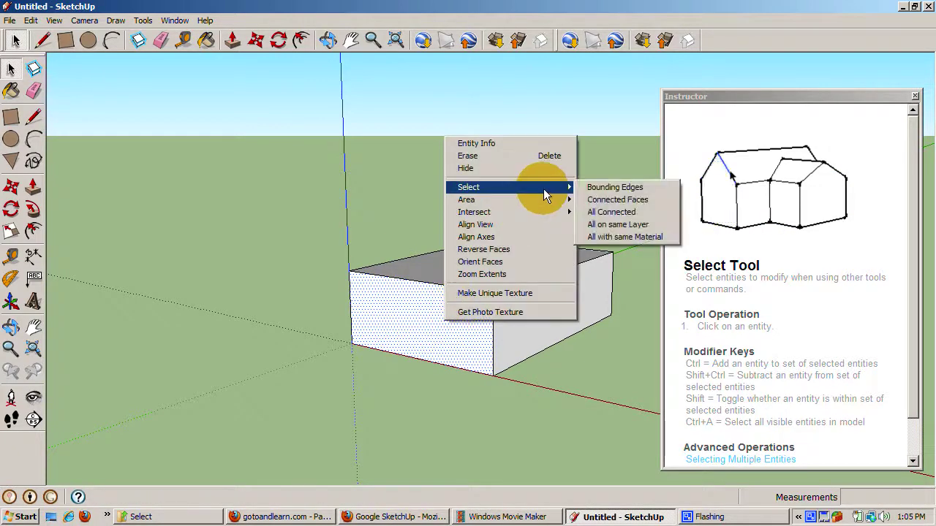
click(590, 200)
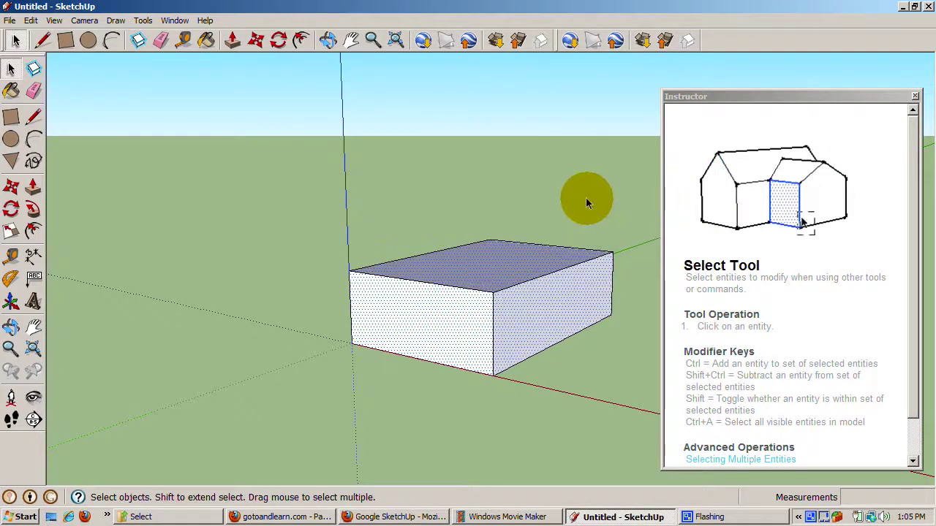
Step: Orbit to a front view of the box and select all connected faces and edges
click(327, 40)
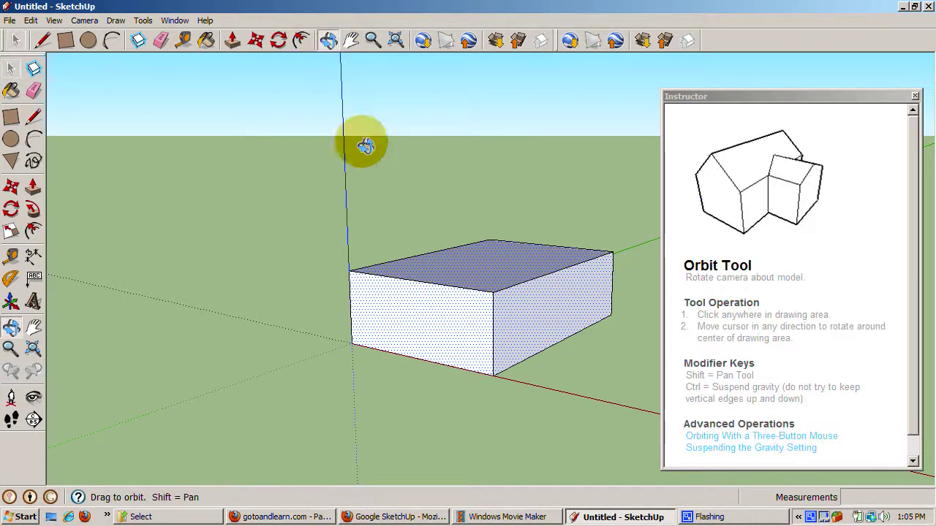
drag(365, 149, 495, 167)
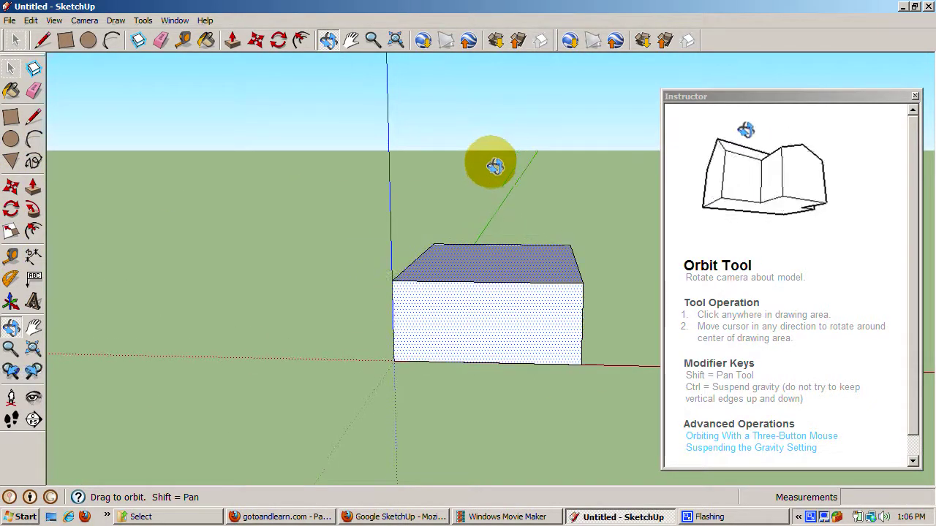
key(space)
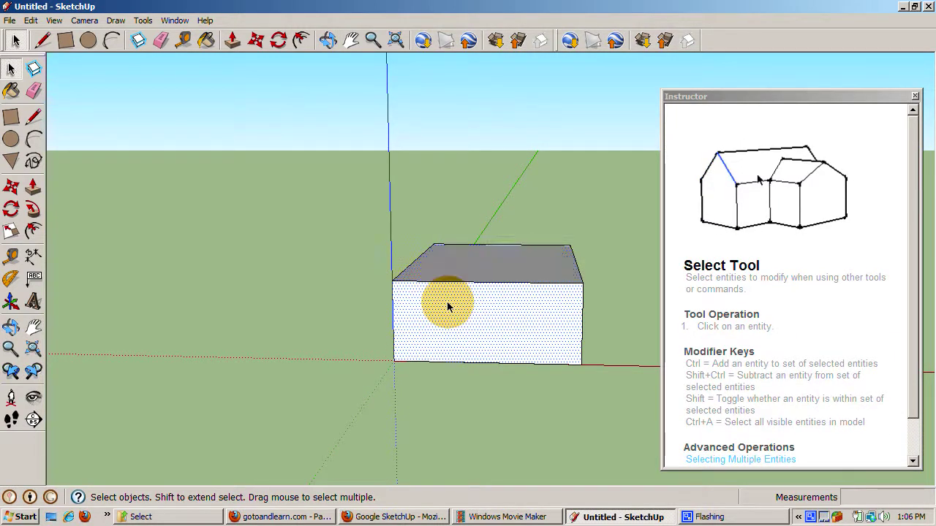
right_click(448, 304)
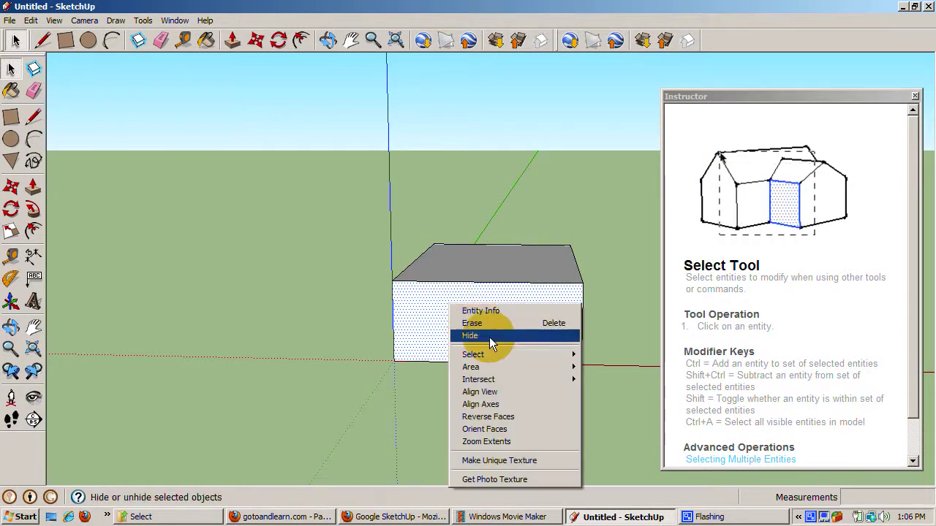
mouse_move(519, 355)
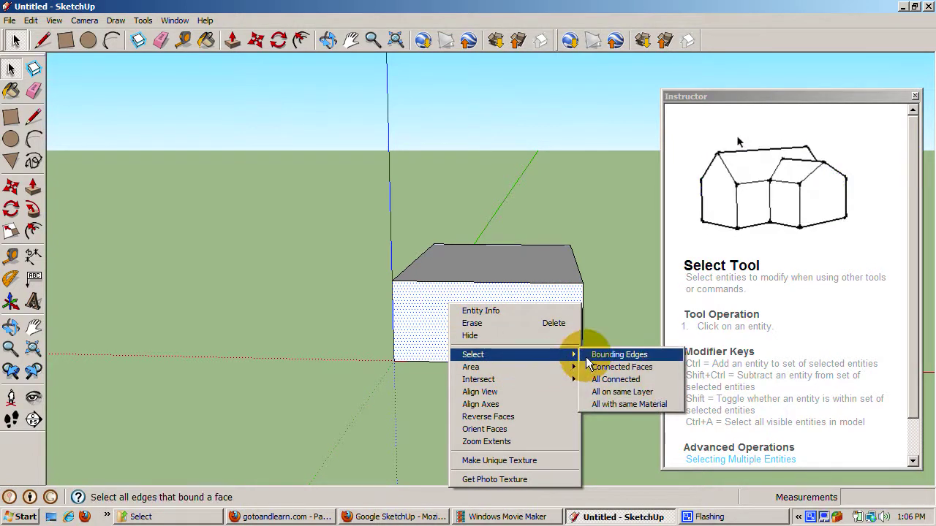
click(606, 379)
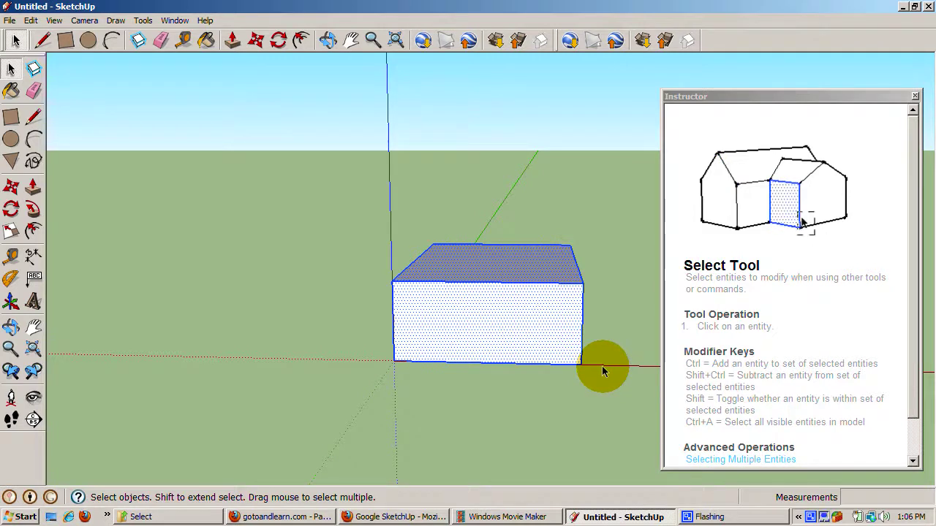
right_click(485, 338)
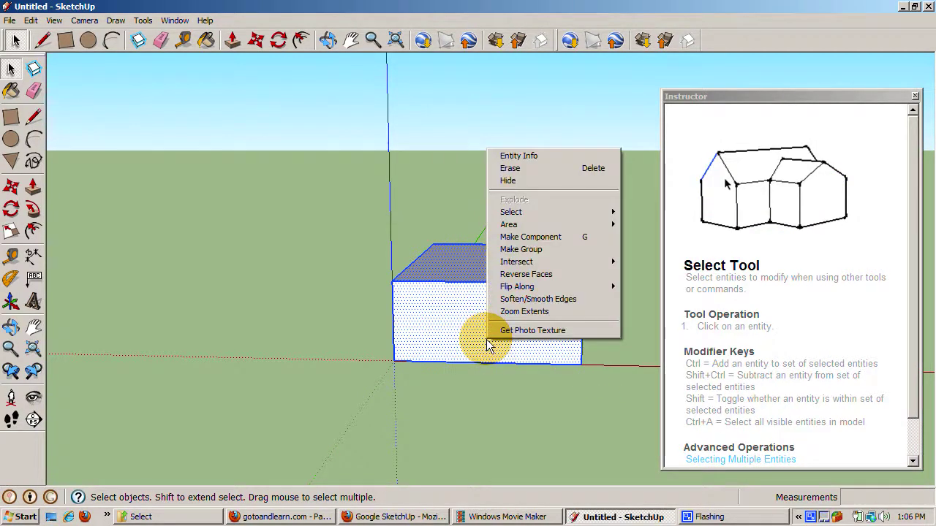
Step: Select the front face, then the face with its edges, then the whole box, and clear the selection
click(426, 312)
double_click(426, 312)
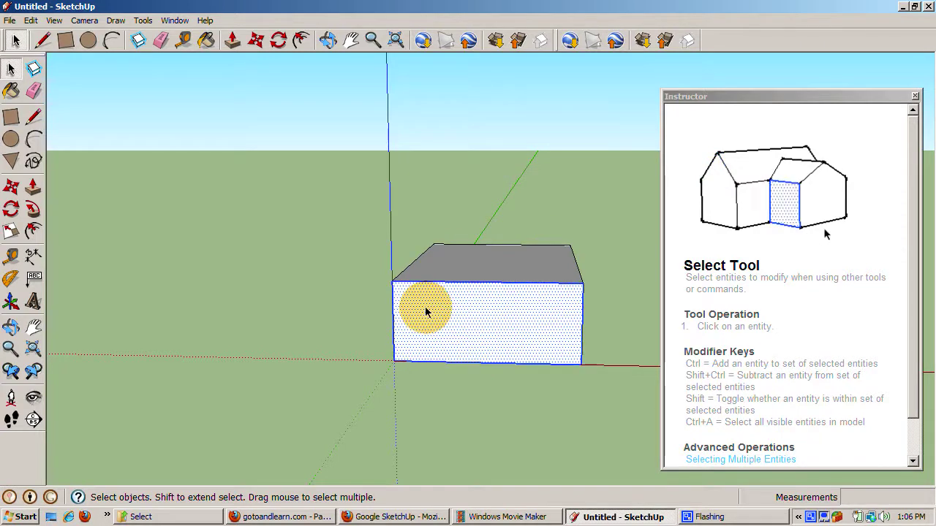
triple_click(426, 313)
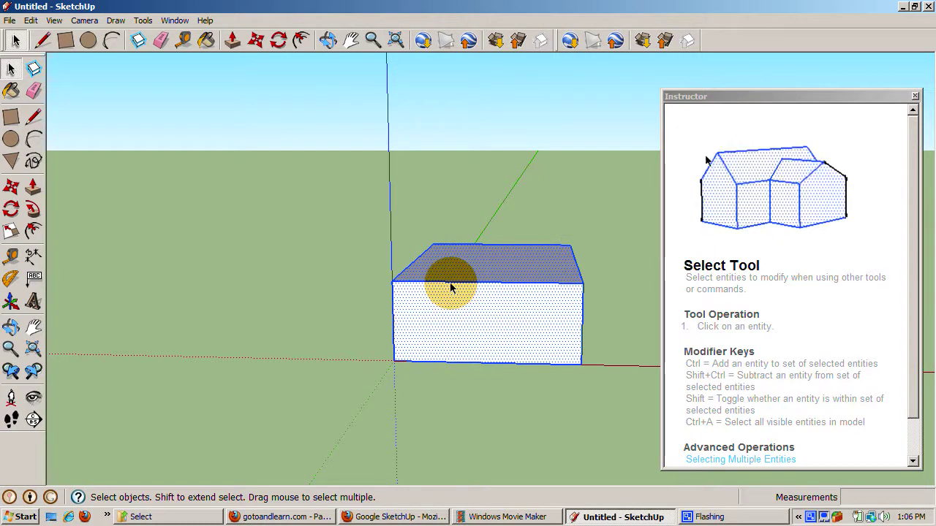
key(ctrl+t)
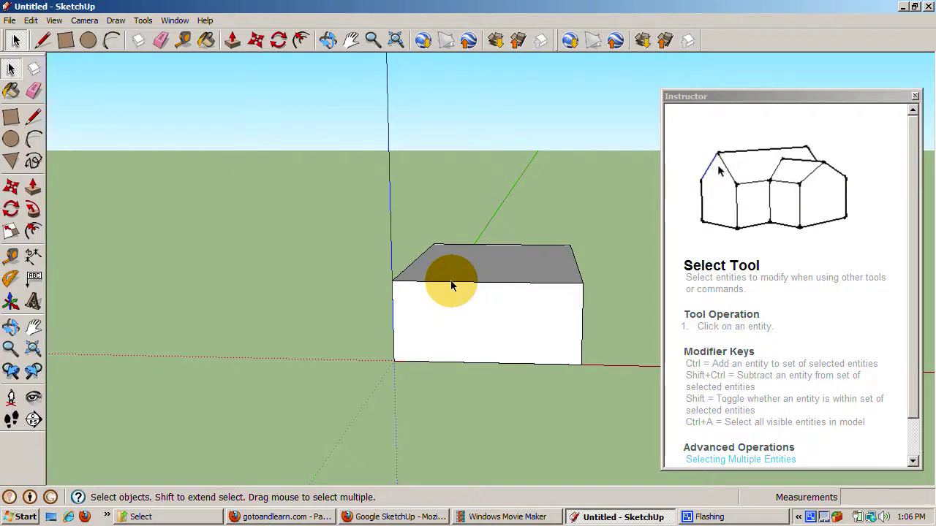
Step: From the top front edge select the whole box, keep only connected faces, and orbit above
right_click(451, 283)
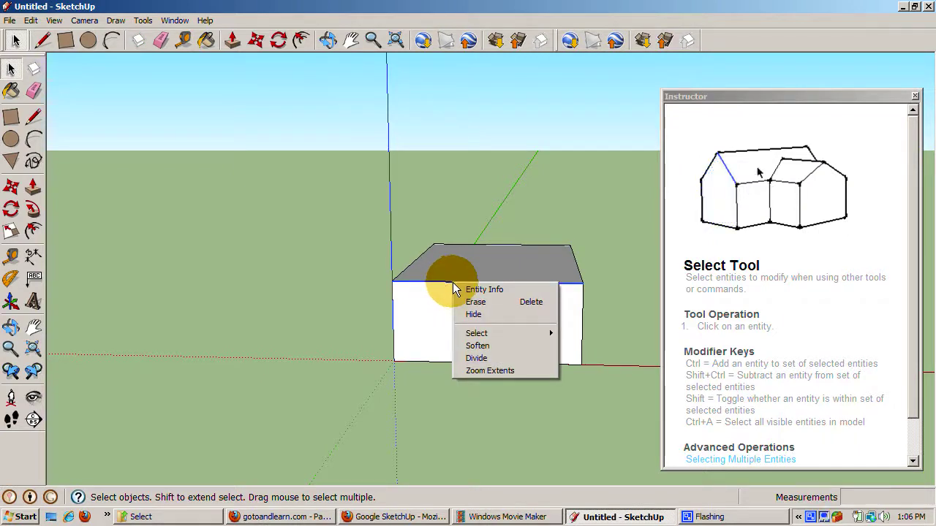
click(431, 285)
triple_click(431, 285)
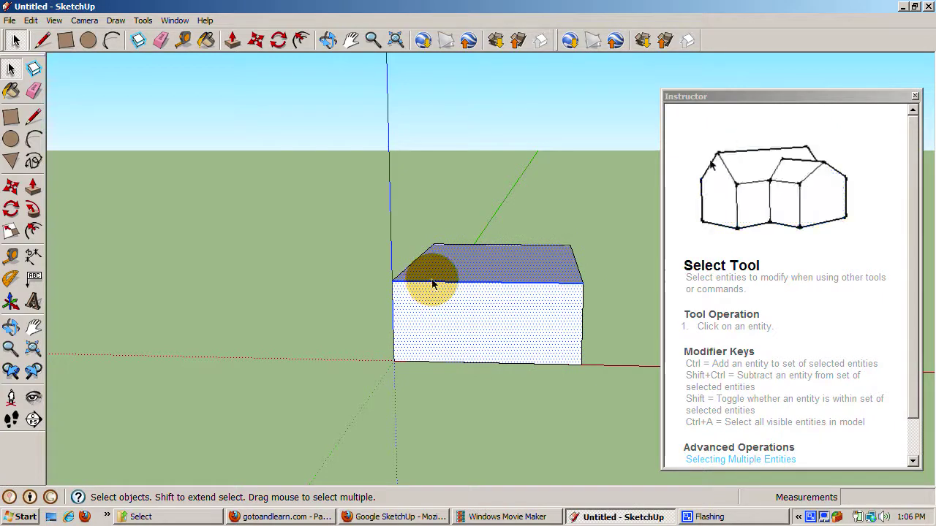
right_click(434, 284)
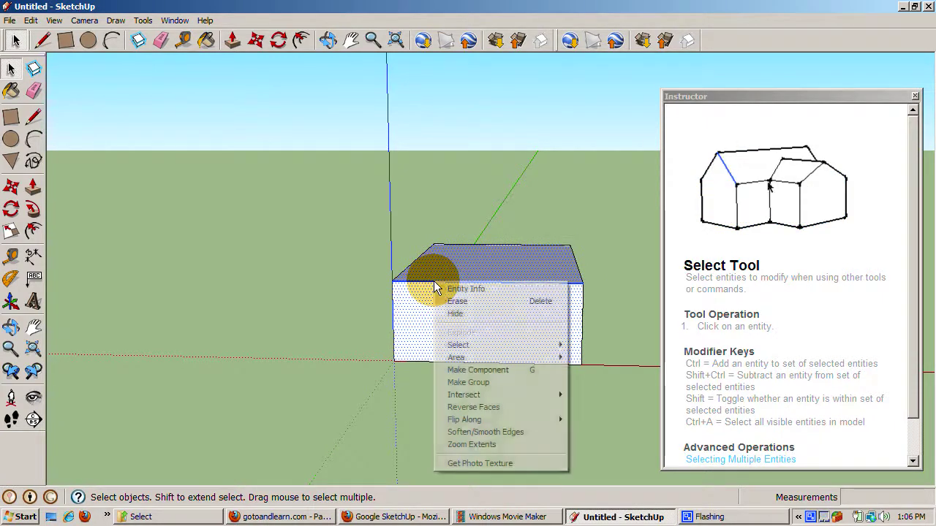
mouse_move(510, 350)
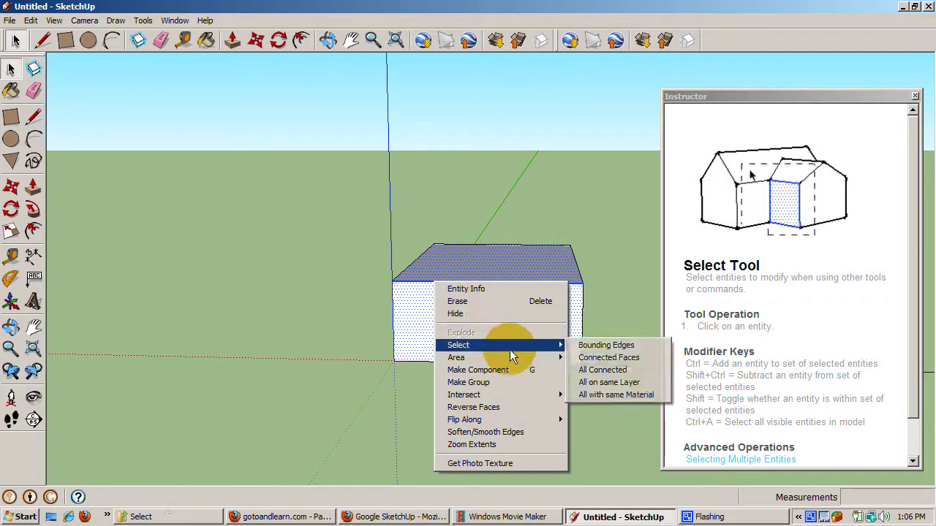
click(606, 358)
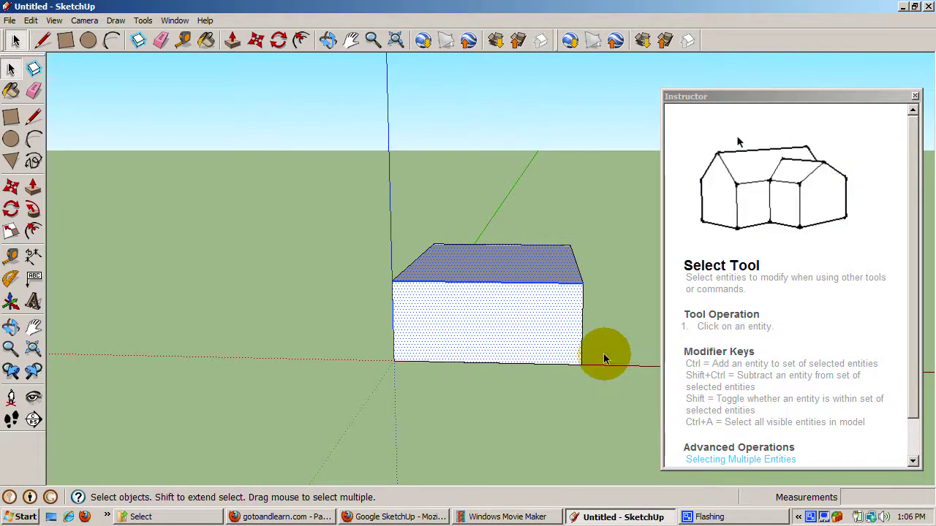
click(327, 41)
drag(392, 110, 413, 172)
key(space)
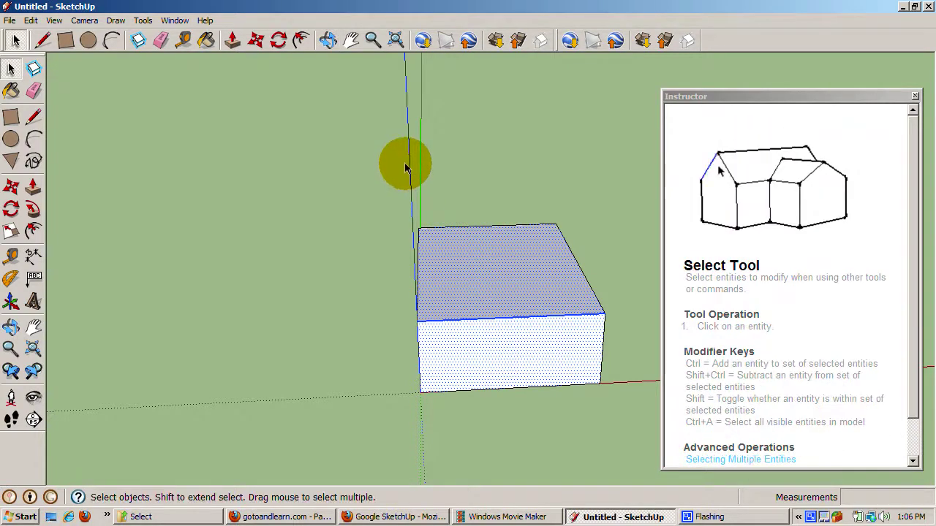